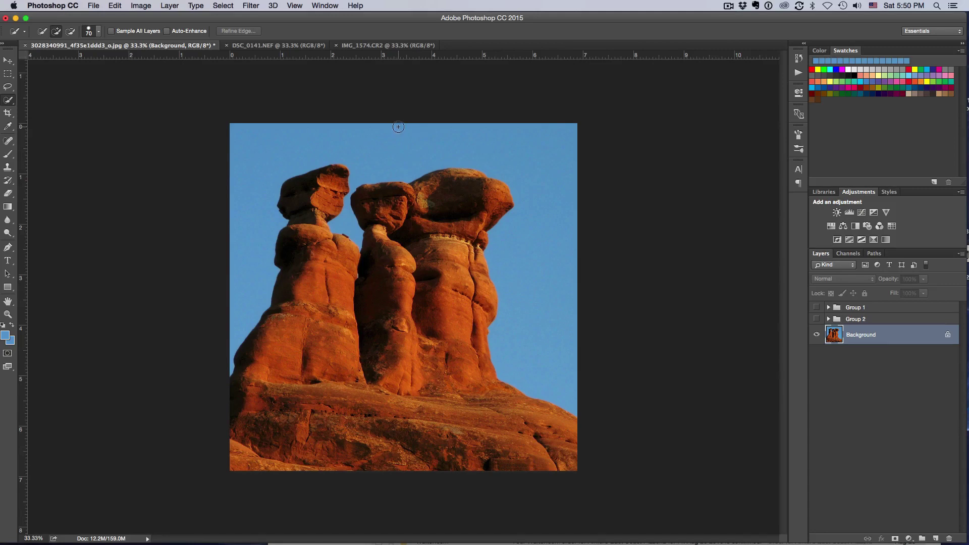
Look over the two cloudy sky photos in their document tabs.
{"action": "left_click", "coordinate": [294, 48]}
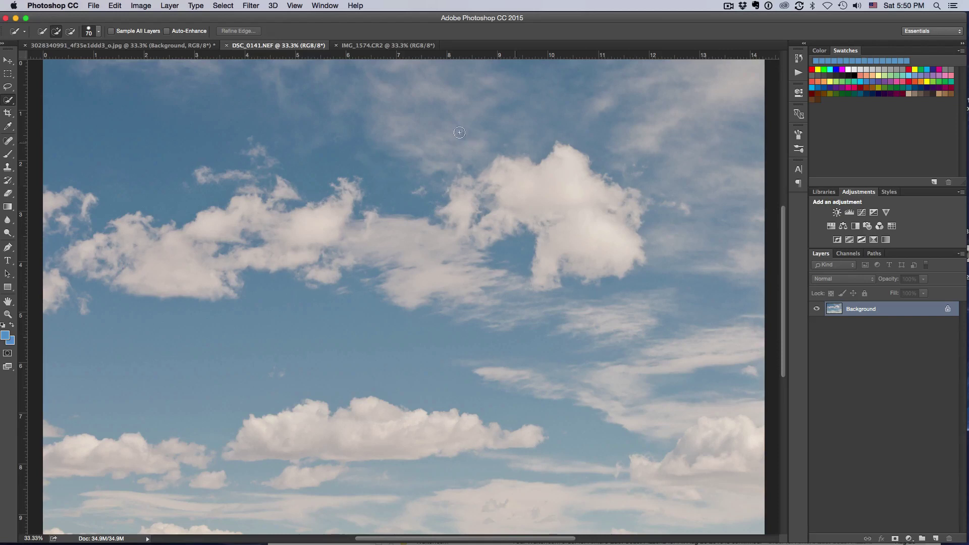
{"action": "left_click", "coordinate": [386, 46]}
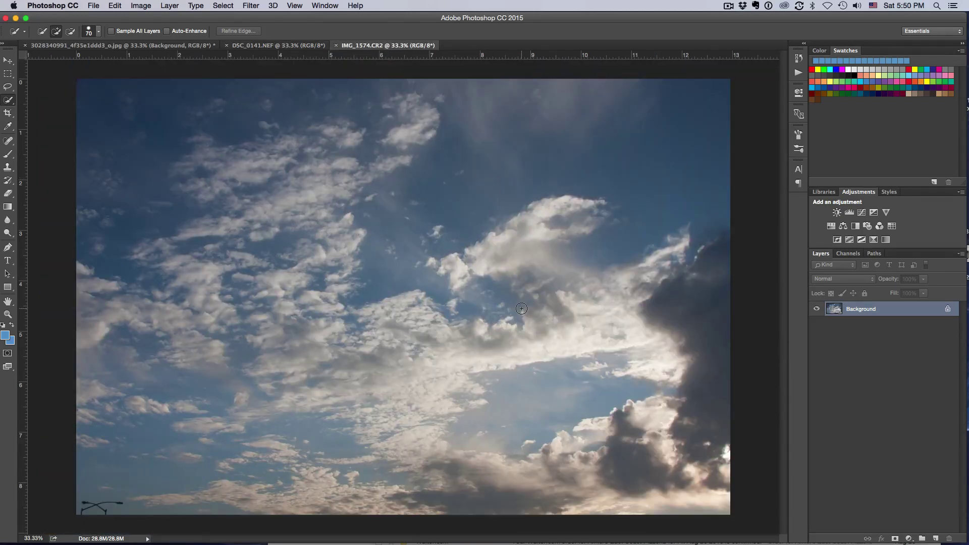
{"action": "left_click", "coordinate": [267, 46]}
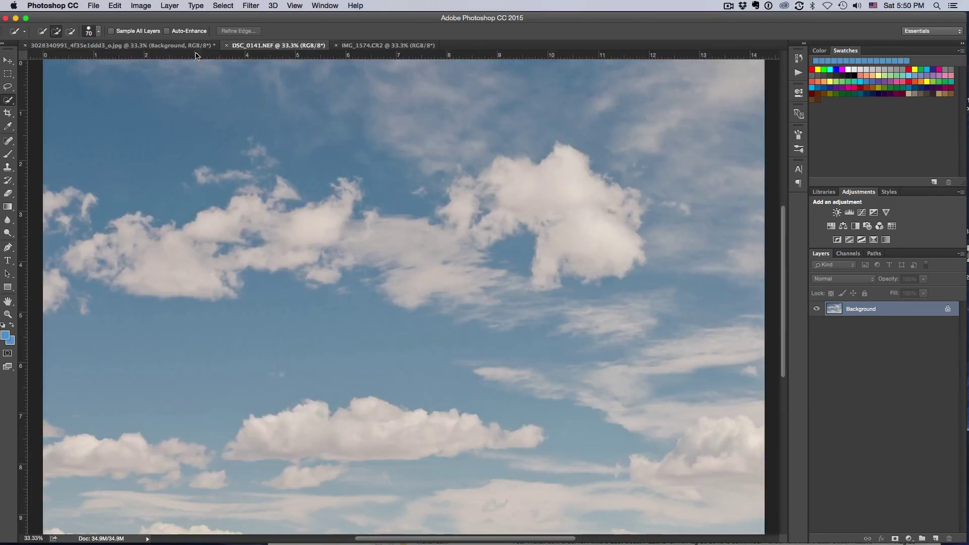
Back on the red rock photo, quick-select the blue sky, then drop the selection.
{"action": "left_click", "coordinate": [181, 46]}
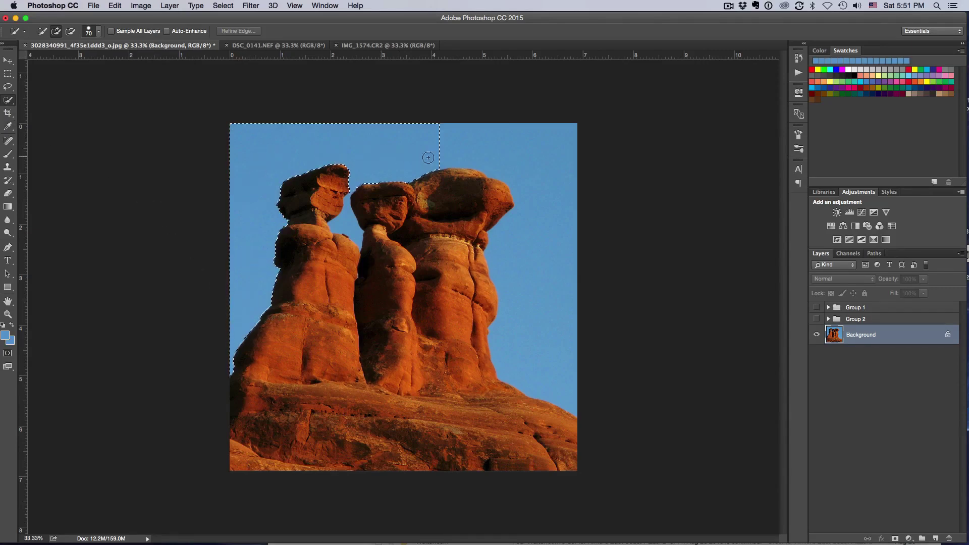
{"action": "left_click_drag", "start_coordinate": [550, 202], "coordinate": [475, 240]}
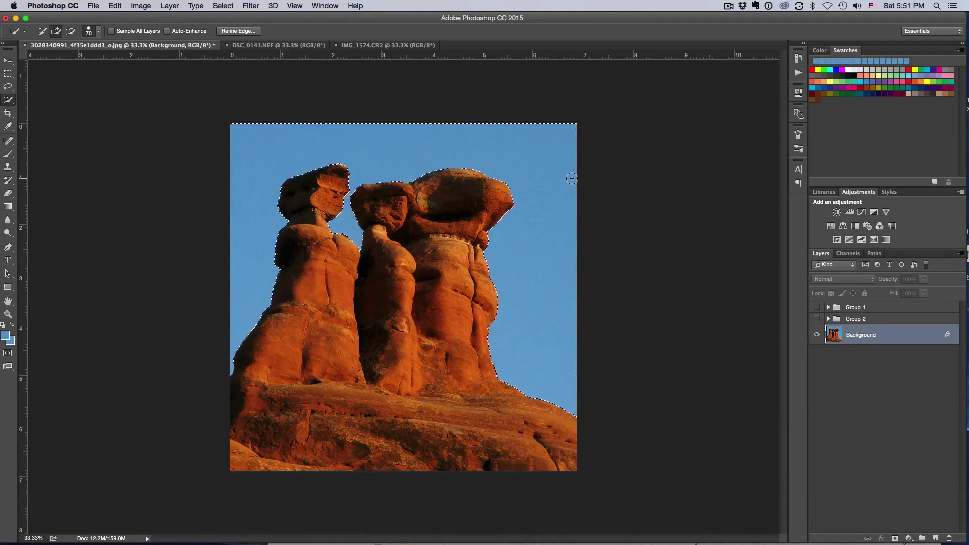
{"action": "key", "text": "super+d"}
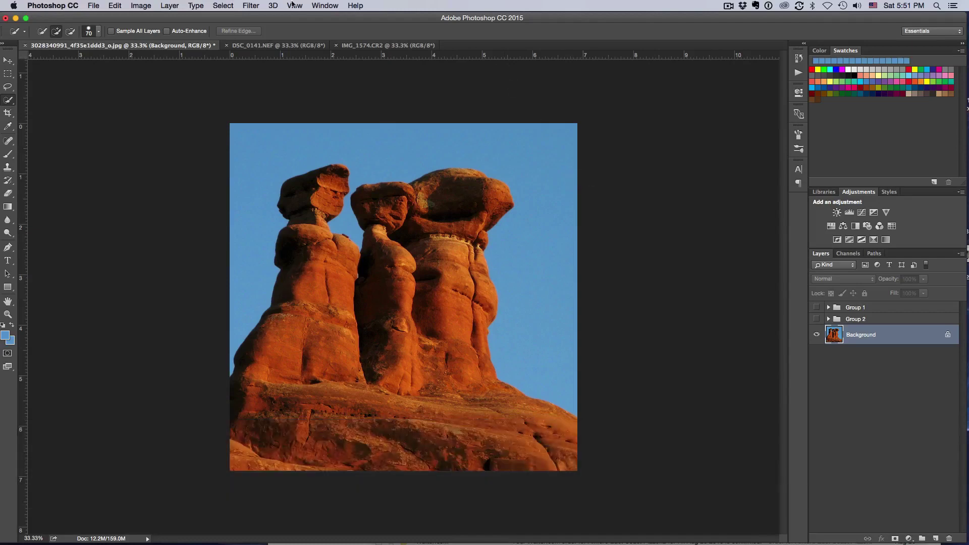
Open Select > Color Range set to Sampled Colors and sample a sky colour at Fuzziness 0.
{"action": "left_click", "coordinate": [223, 6]}
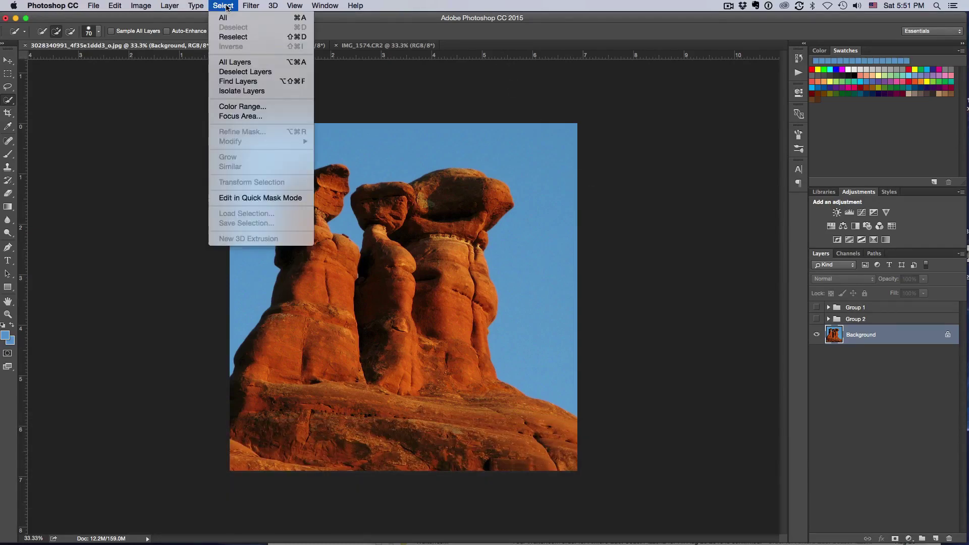
{"action": "left_click", "coordinate": [257, 108]}
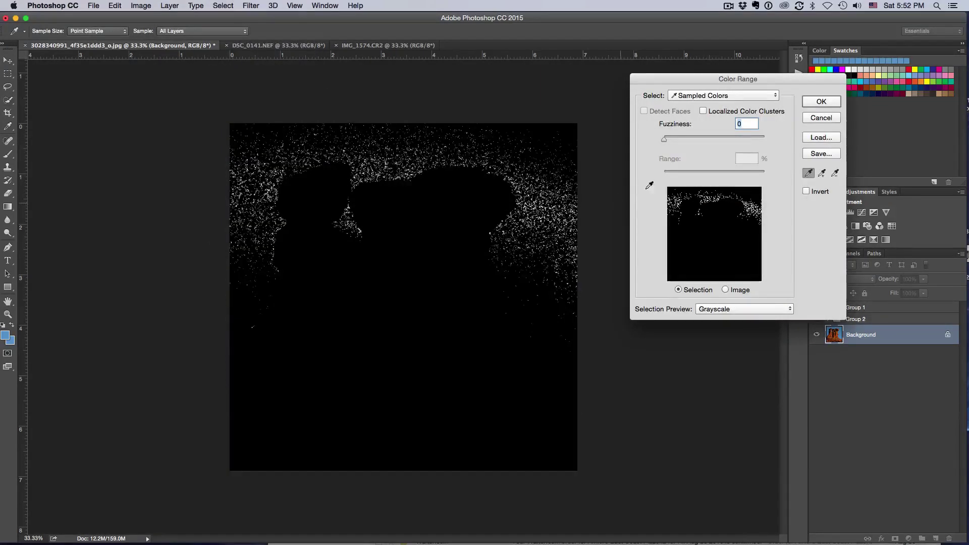
{"action": "left_click_drag", "start_coordinate": [765, 79], "coordinate": [710, 99]}
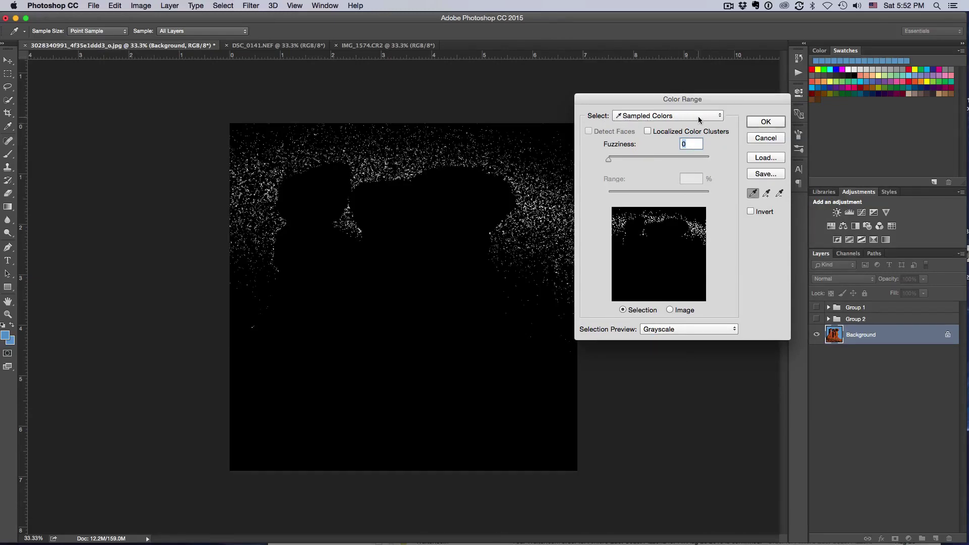
{"action": "left_click", "coordinate": [718, 116]}
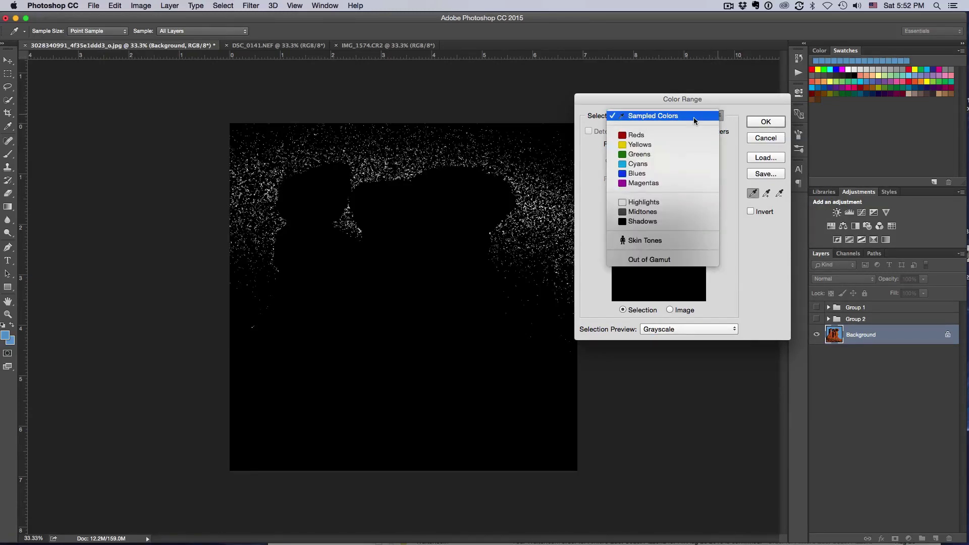
{"action": "left_click", "coordinate": [694, 116]}
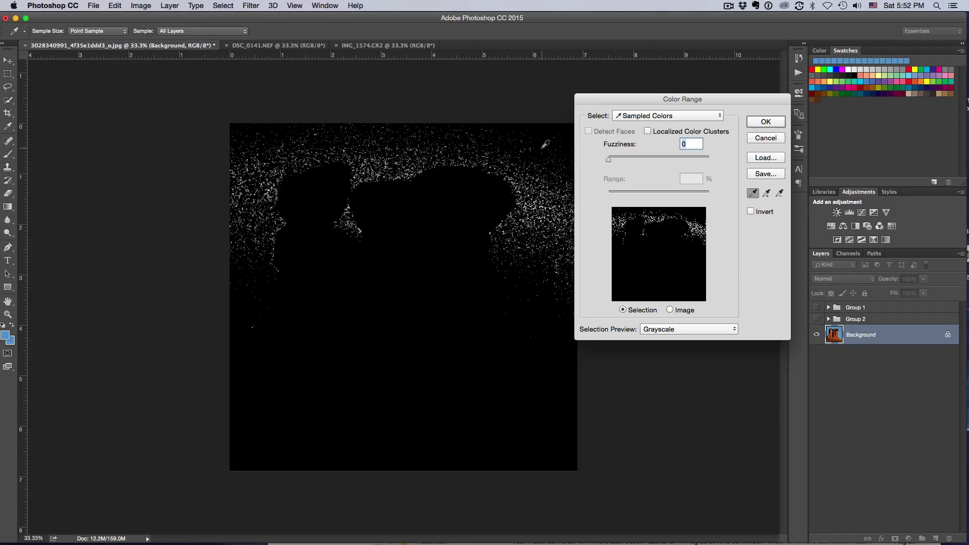
{"action": "left_click", "coordinate": [542, 148]}
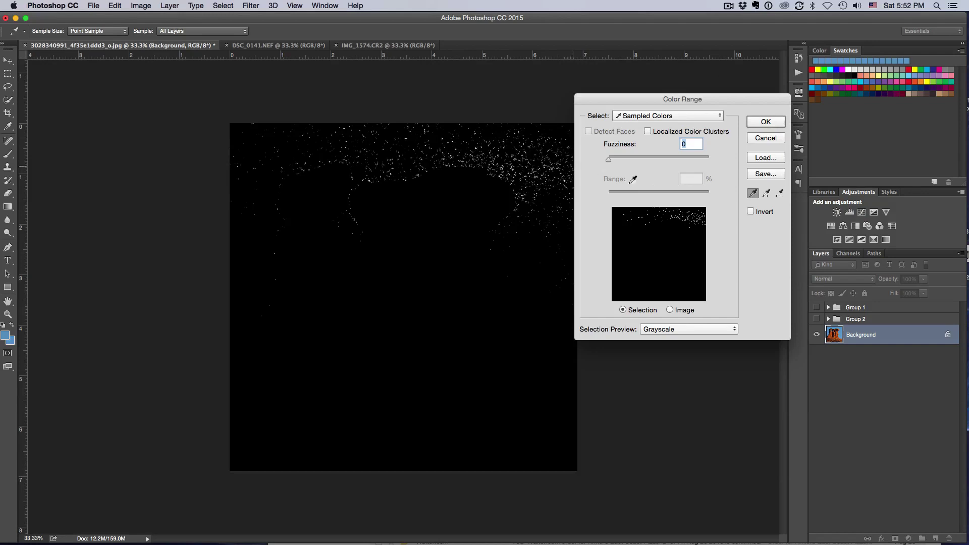
Add sky tones from the right, left, top and lower-right with the Add to Sample eyedropper.
{"action": "left_click", "coordinate": [766, 194]}
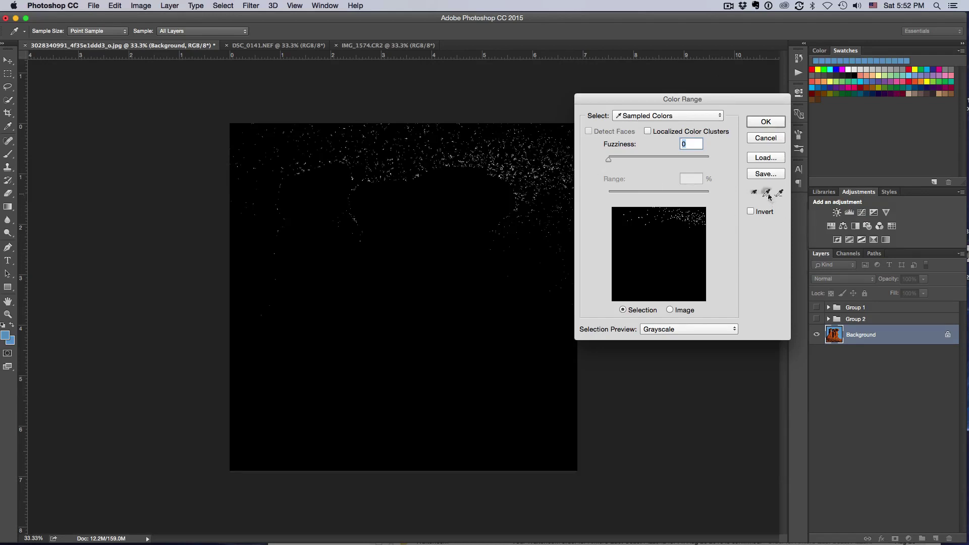
{"action": "left_click", "coordinate": [539, 206]}
{"action": "left_click", "coordinate": [546, 237]}
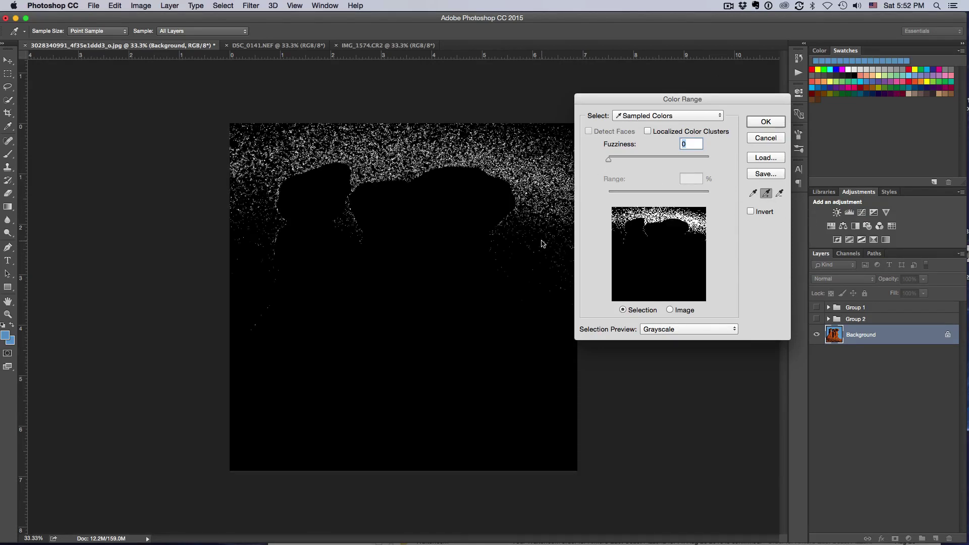
{"action": "left_click", "coordinate": [525, 253]}
{"action": "left_click", "coordinate": [525, 278]}
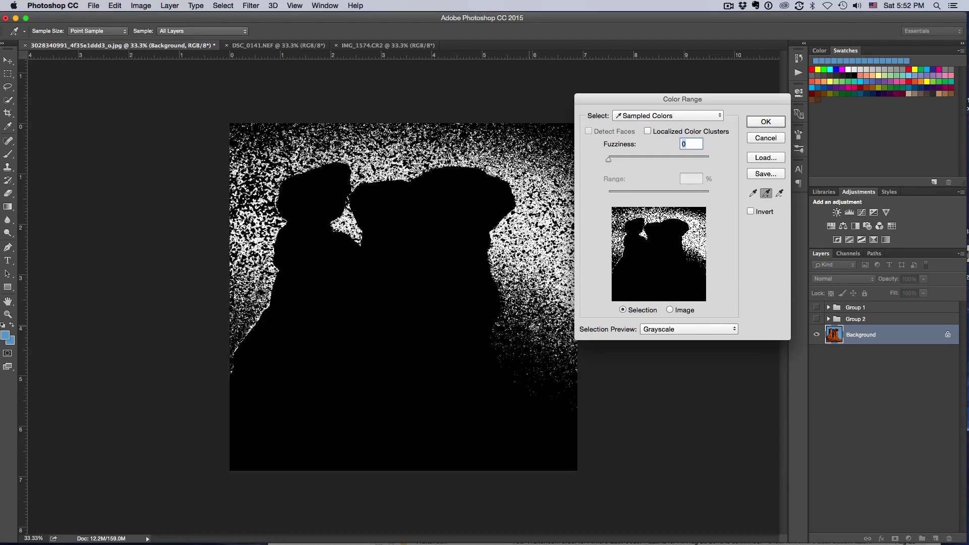
{"action": "left_click", "coordinate": [534, 335]}
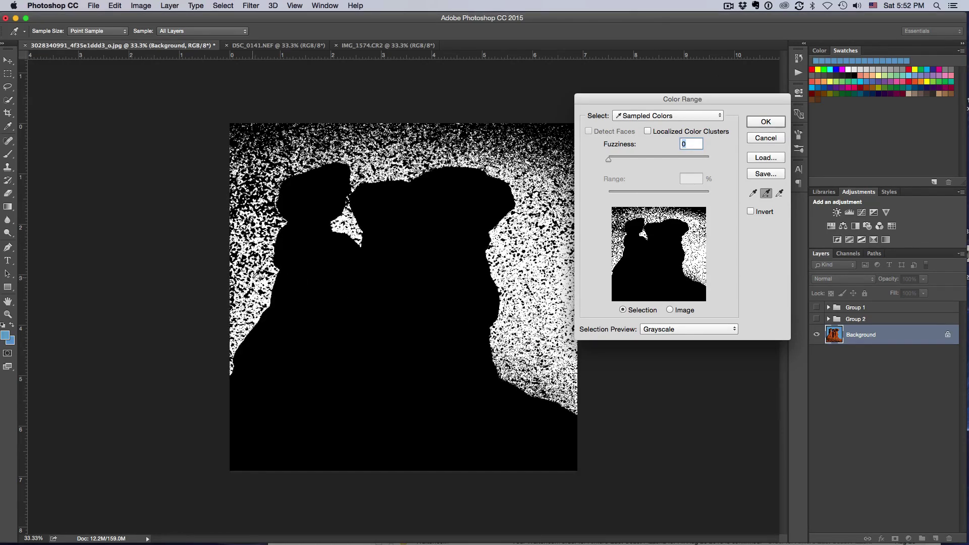
{"action": "left_click", "coordinate": [266, 272]}
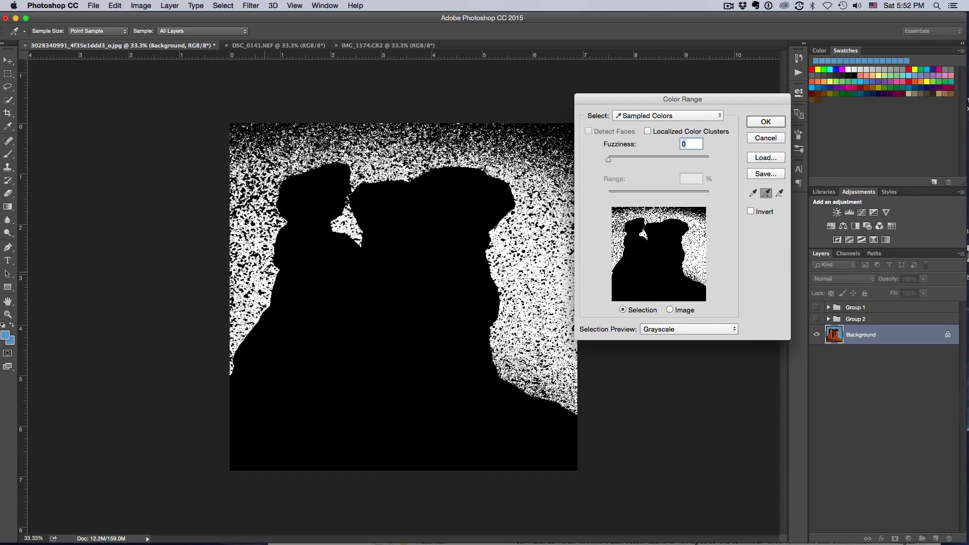
{"action": "left_click", "coordinate": [252, 198]}
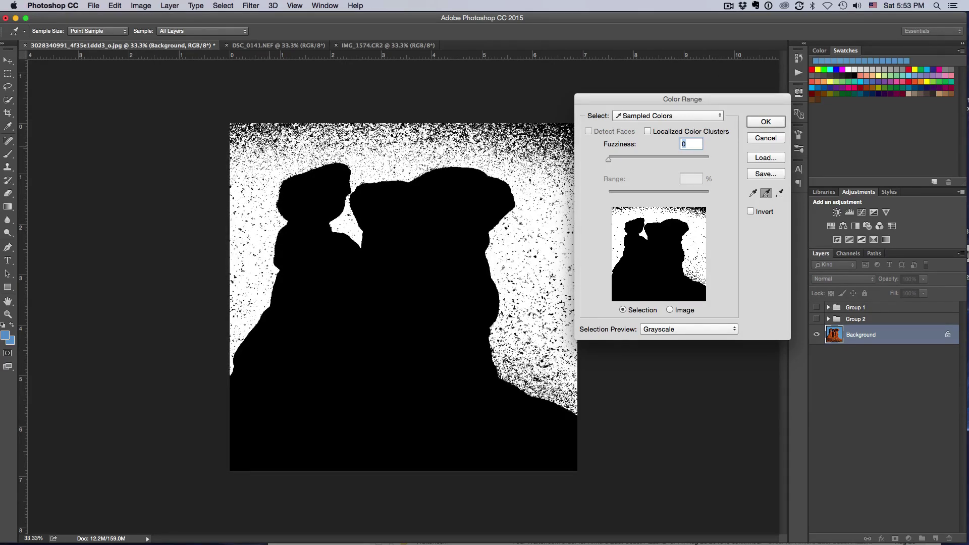
{"action": "left_click", "coordinate": [286, 125]}
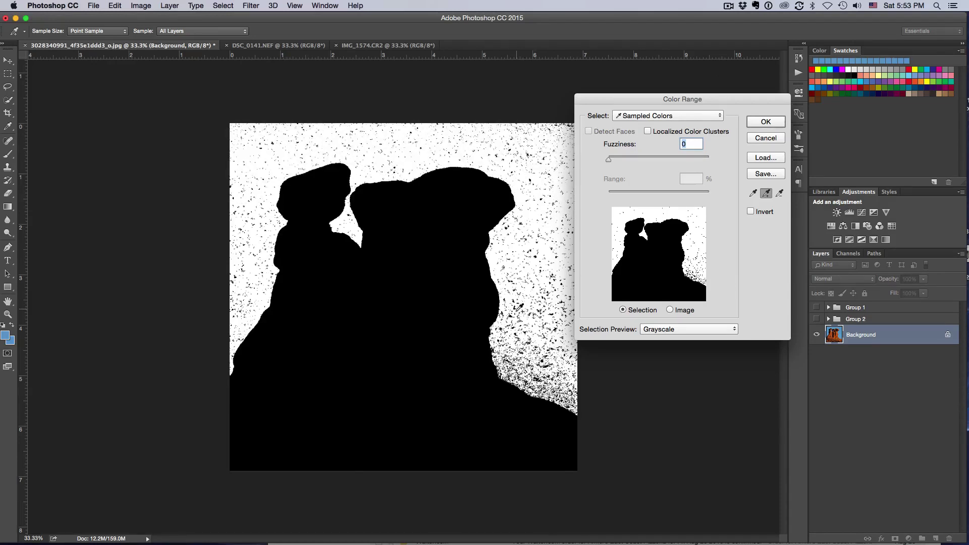
{"action": "left_click", "coordinate": [549, 365]}
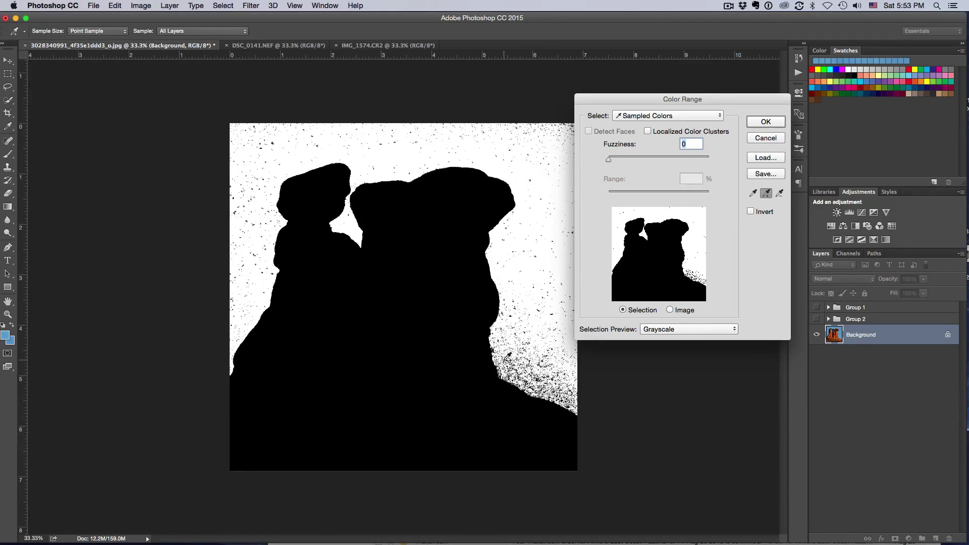
{"action": "left_click", "coordinate": [507, 357]}
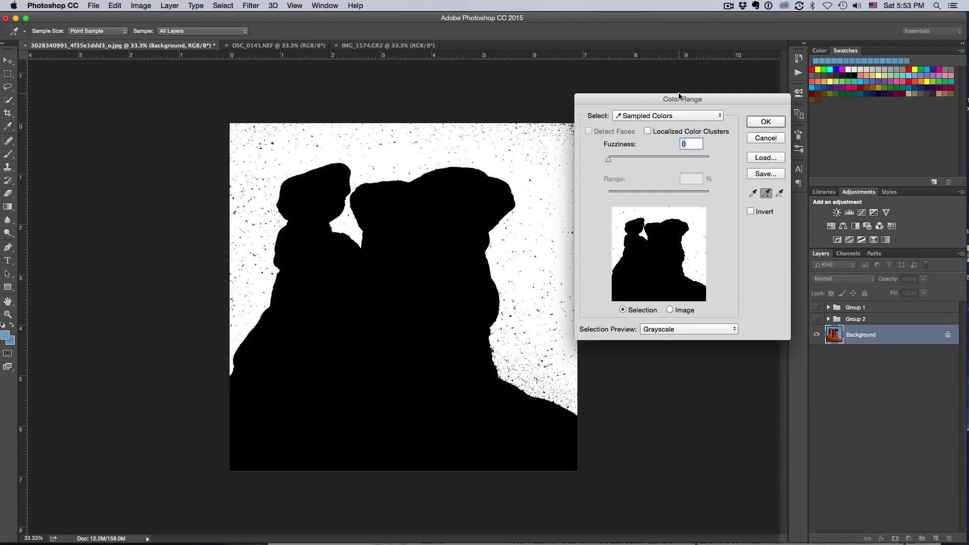
Raise Fuzziness to 20 to clear the remaining specks and accept the sky selection.
{"action": "left_click_drag", "start_coordinate": [668, 100], "coordinate": [691, 89]}
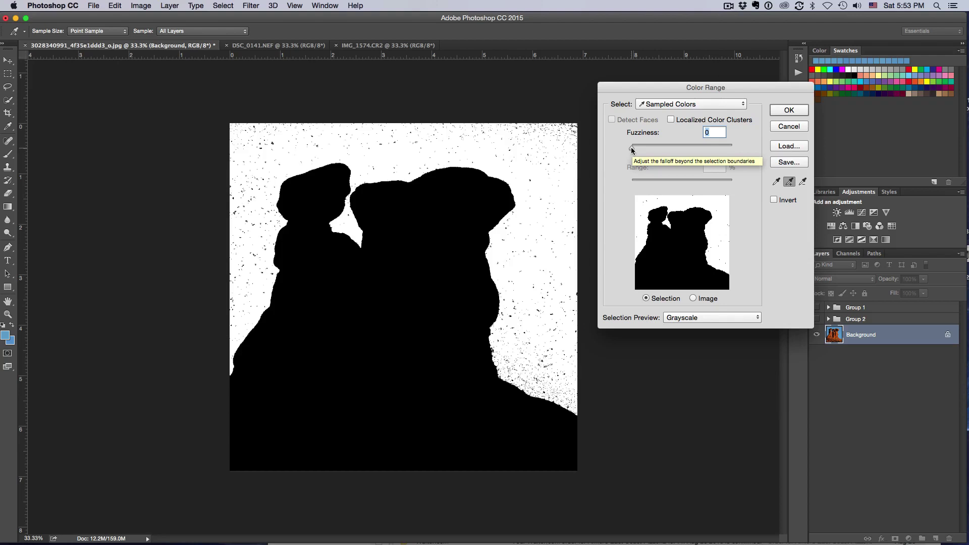
{"action": "left_click_drag", "start_coordinate": [633, 150], "coordinate": [638, 150]}
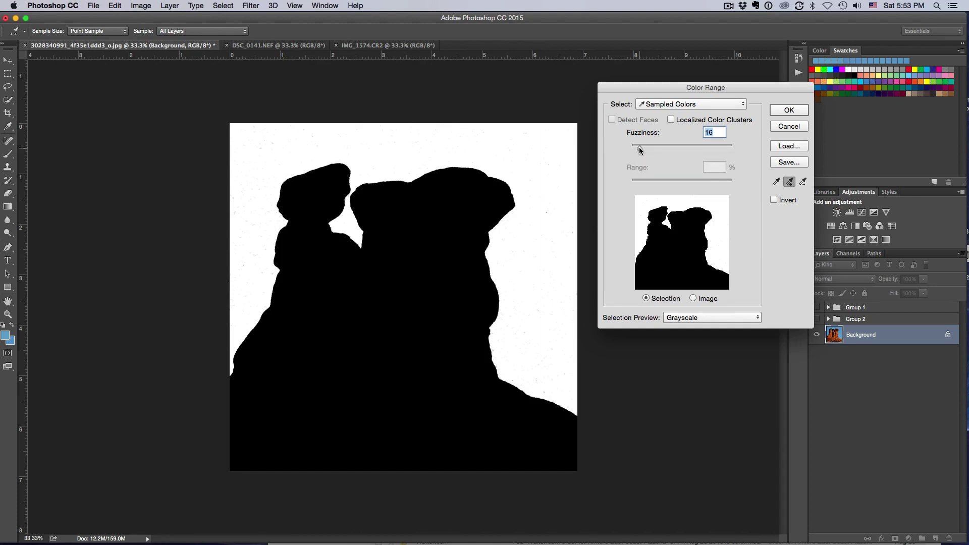
{"action": "left_click_drag", "start_coordinate": [640, 149], "coordinate": [642, 150]}
{"action": "left_click", "coordinate": [789, 110]}
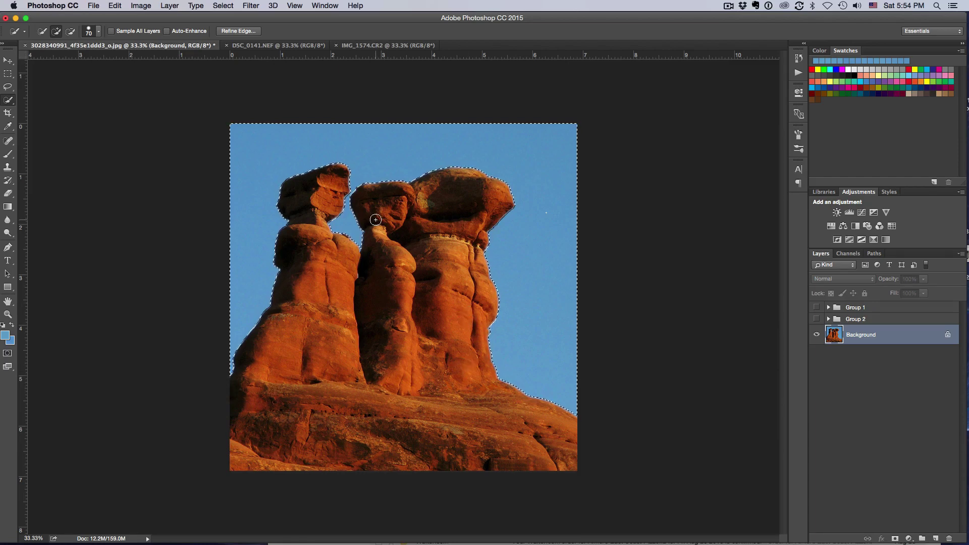
Open Select > Refine Edge on the sky selection.
{"action": "left_click", "coordinate": [222, 6]}
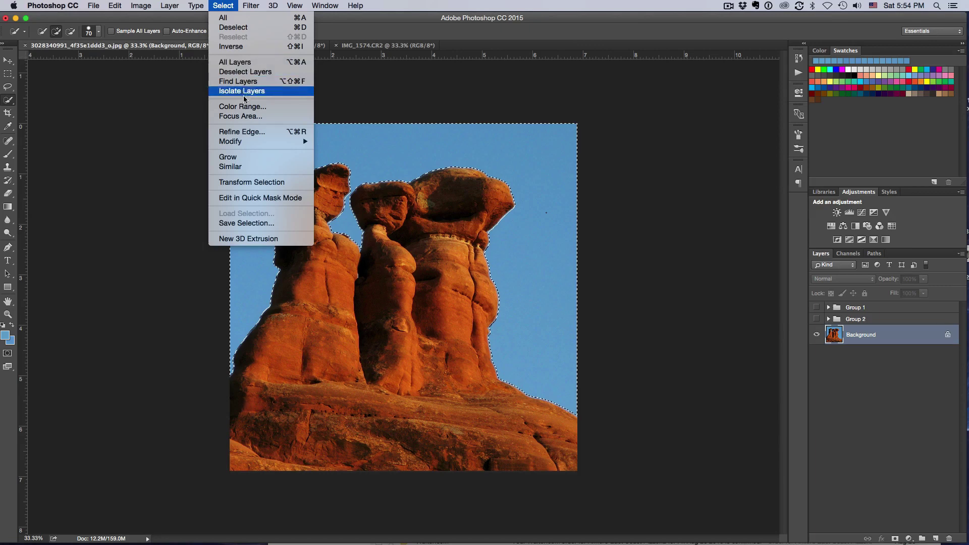
{"action": "left_click", "coordinate": [257, 132]}
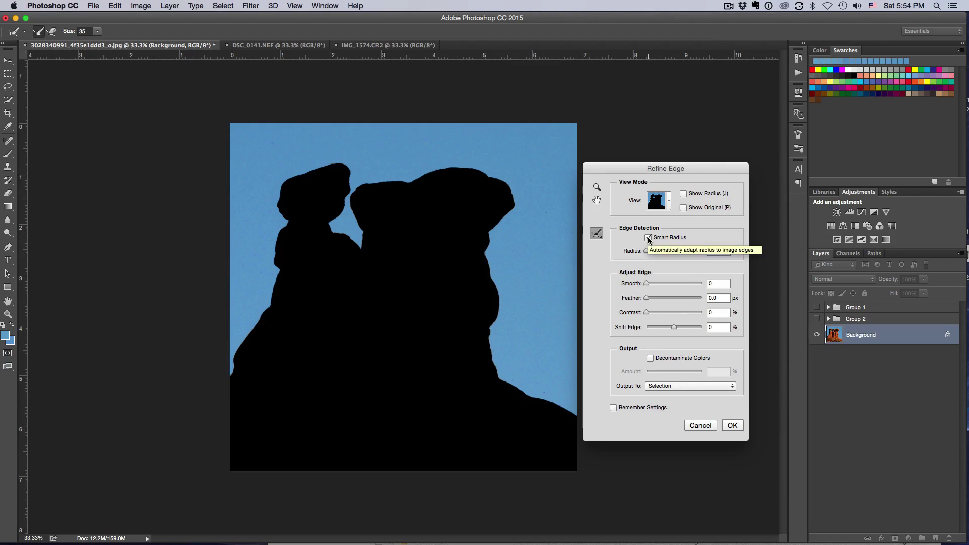
Turn on Smart Radius and raise the edge detection radius to 1.5 px.
{"action": "left_click", "coordinate": [648, 238]}
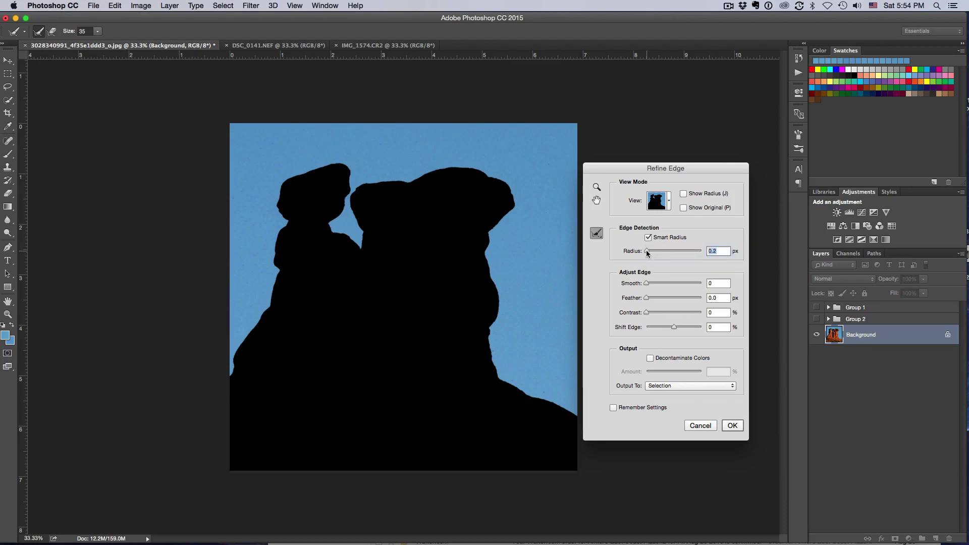
{"action": "left_click_drag", "start_coordinate": [648, 253], "coordinate": [651, 253]}
{"action": "left_click_drag", "start_coordinate": [650, 254], "coordinate": [651, 254]}
Set Feather to 0 and Contrast to 1, preview Shift Edge, then set Shift Edge to 0.
{"action": "left_click", "coordinate": [647, 298]}
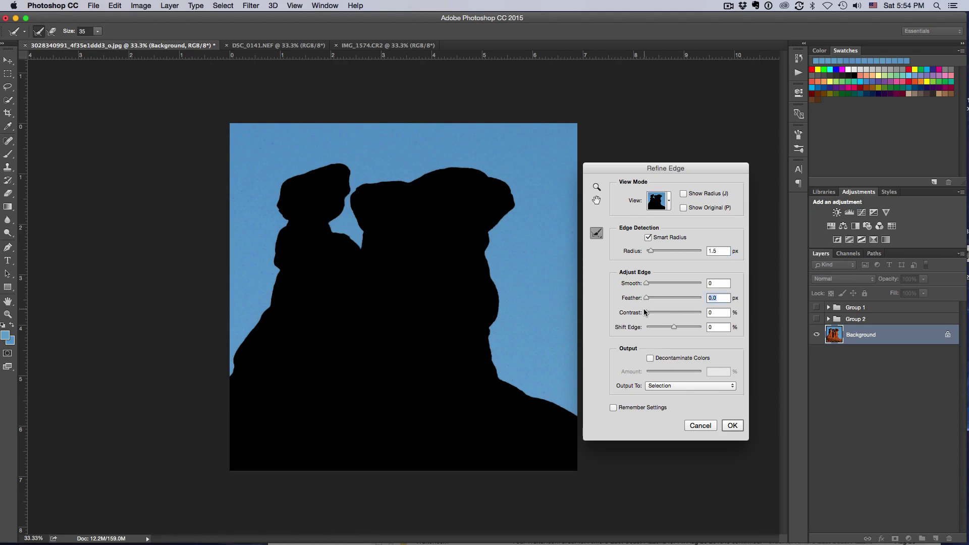
{"action": "left_click", "coordinate": [648, 313]}
{"action": "left_click_drag", "start_coordinate": [675, 327], "coordinate": [663, 326]}
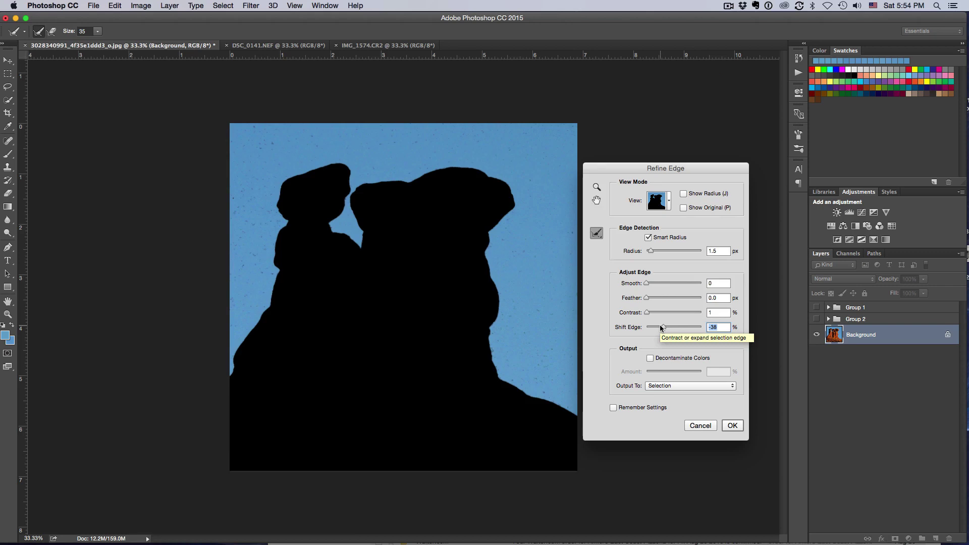
{"action": "left_click_drag", "start_coordinate": [661, 327], "coordinate": [686, 328]}
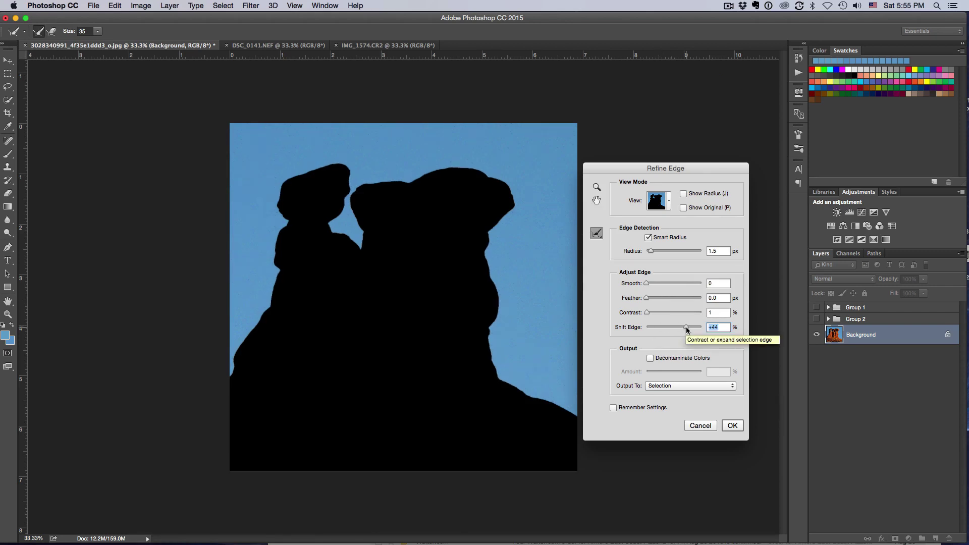
{"action": "left_click_drag", "start_coordinate": [686, 326], "coordinate": [687, 327]}
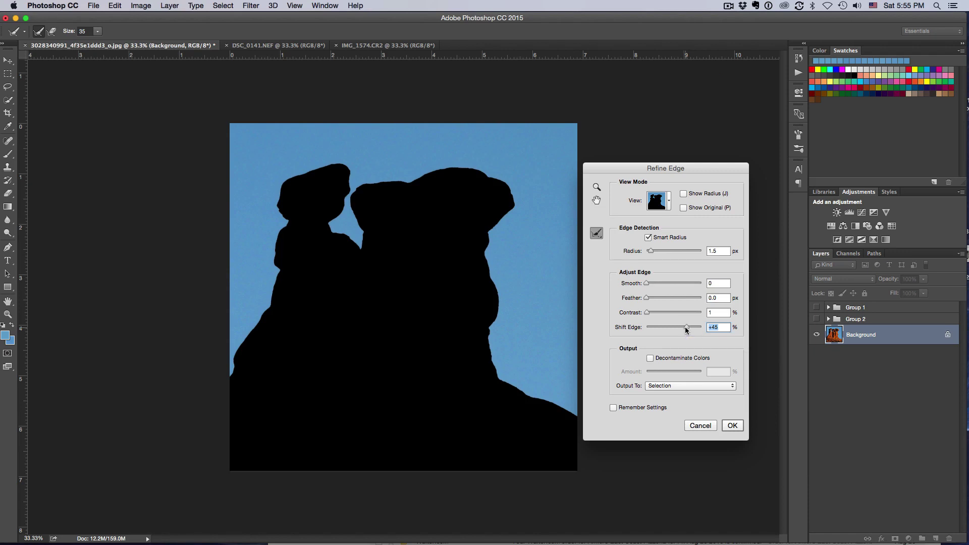
{"action": "type", "text": "0"}
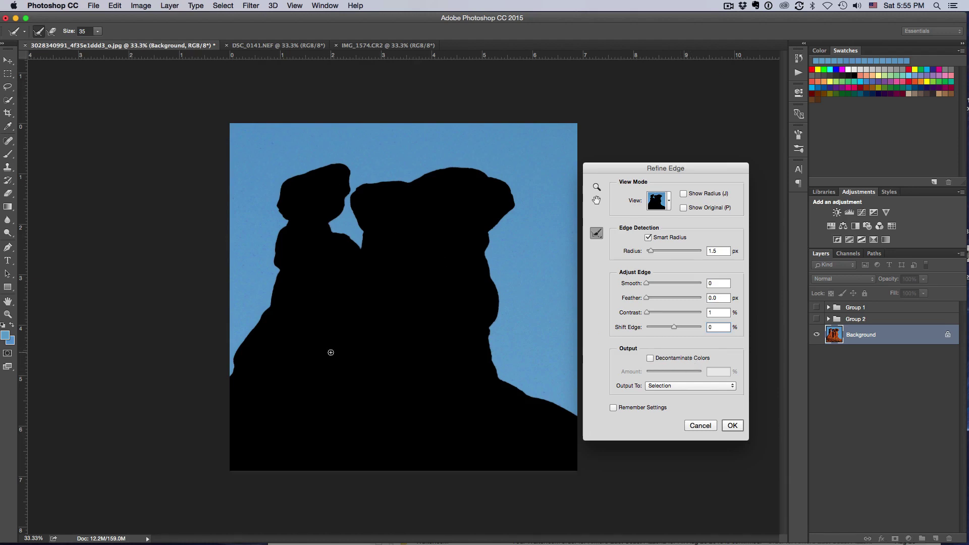
Enable Decontaminate Colors and output the sky selection as a New Layer with Layer Mask.
{"action": "left_click", "coordinate": [650, 359]}
{"action": "left_click", "coordinate": [733, 387]}
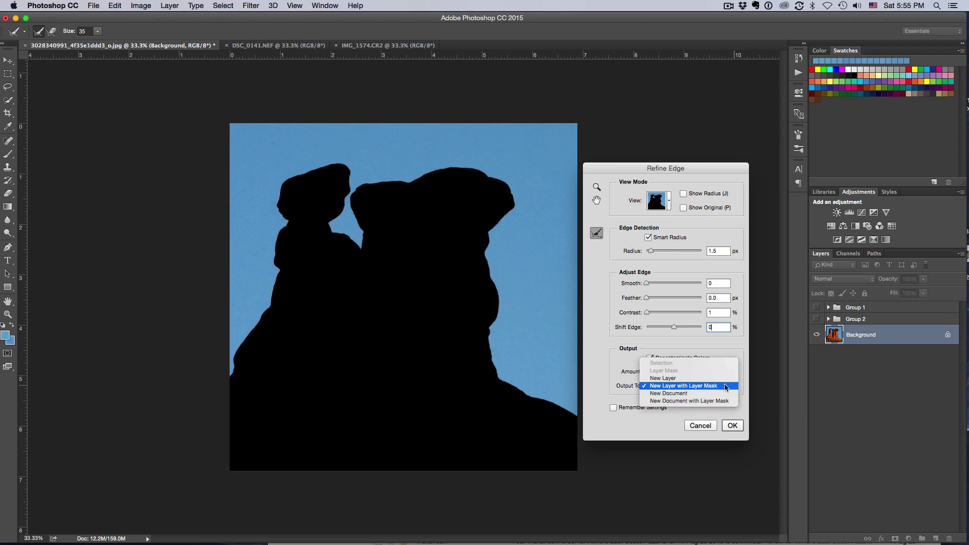
{"action": "left_click", "coordinate": [726, 387]}
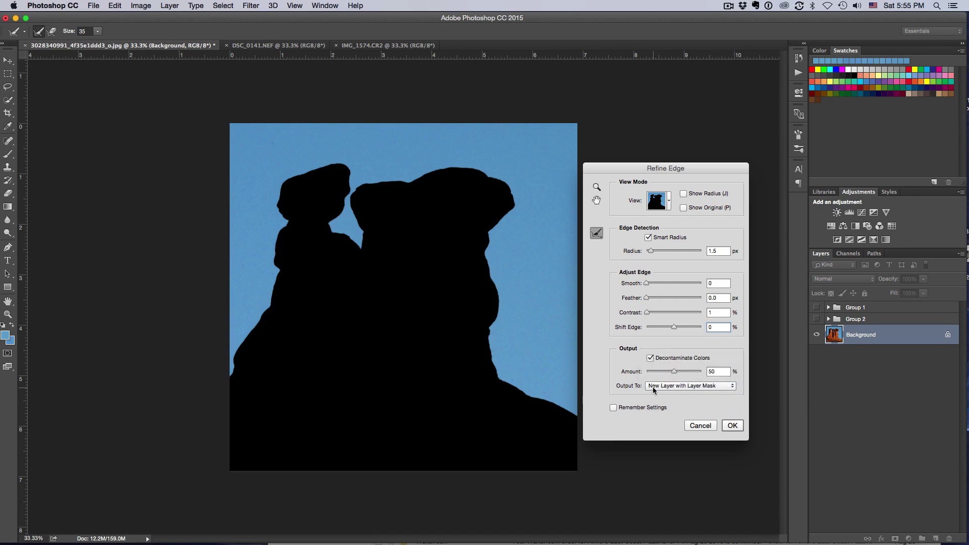
{"action": "left_click", "coordinate": [732, 426]}
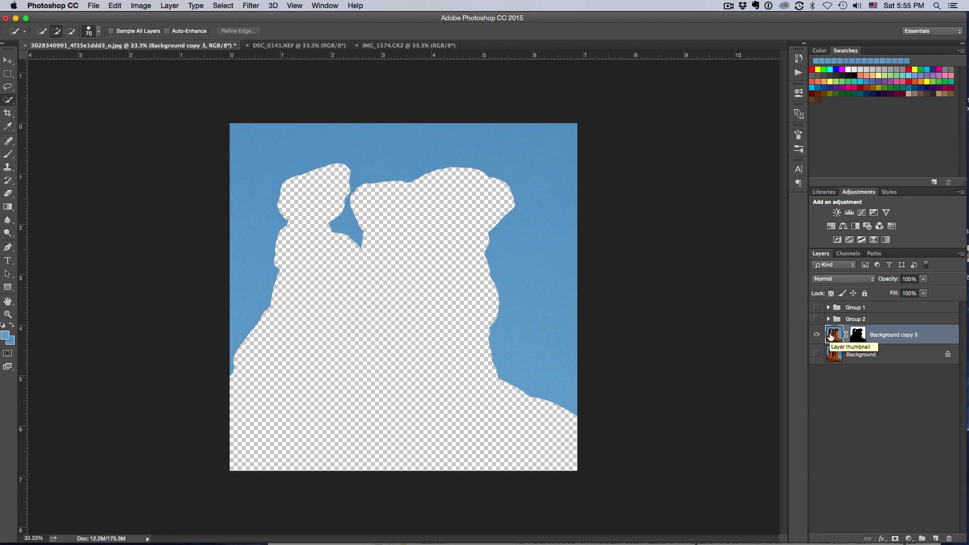
Invert Background copy 3's layer mask so the rocks show with a transparent sky.
{"action": "left_click", "coordinate": [858, 334]}
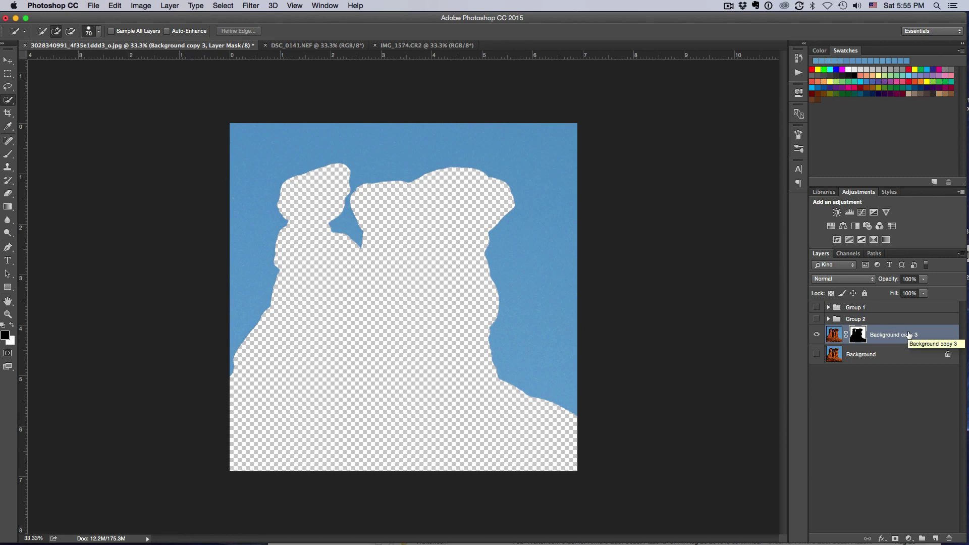
{"action": "key", "text": "super+i"}
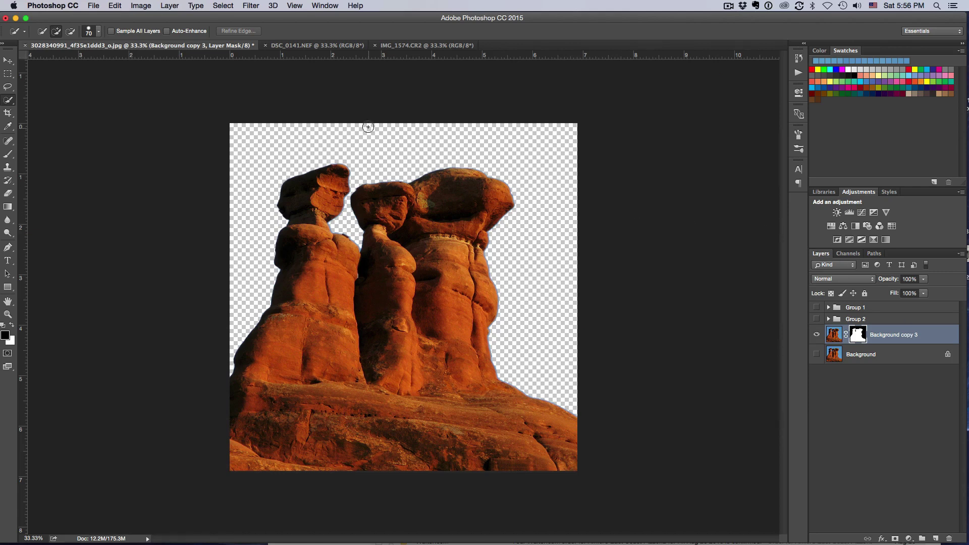
{"action": "left_click", "coordinate": [328, 47]}
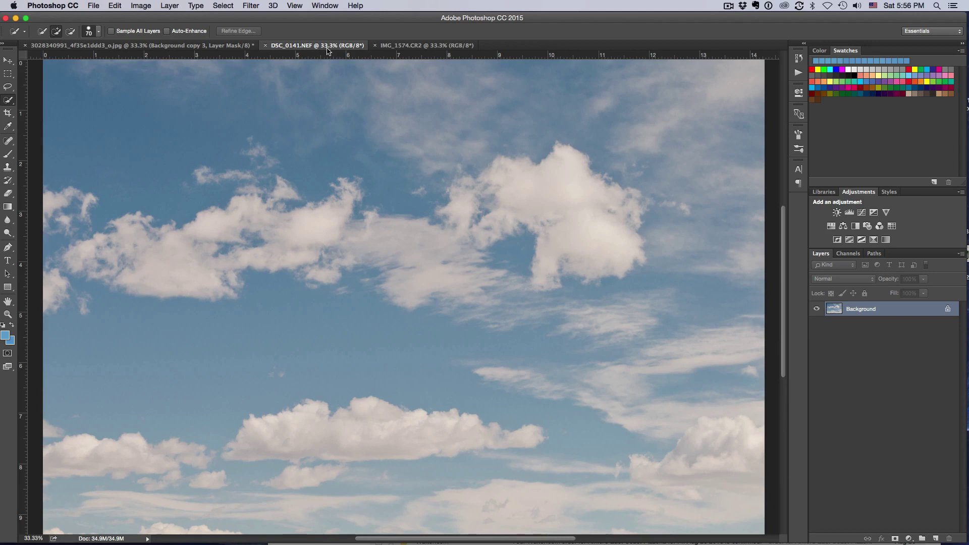
Use the Move tool to drag the DSC_0141.NEF cloud photo into the rock document as Layer 4.
{"action": "left_click", "coordinate": [8, 61]}
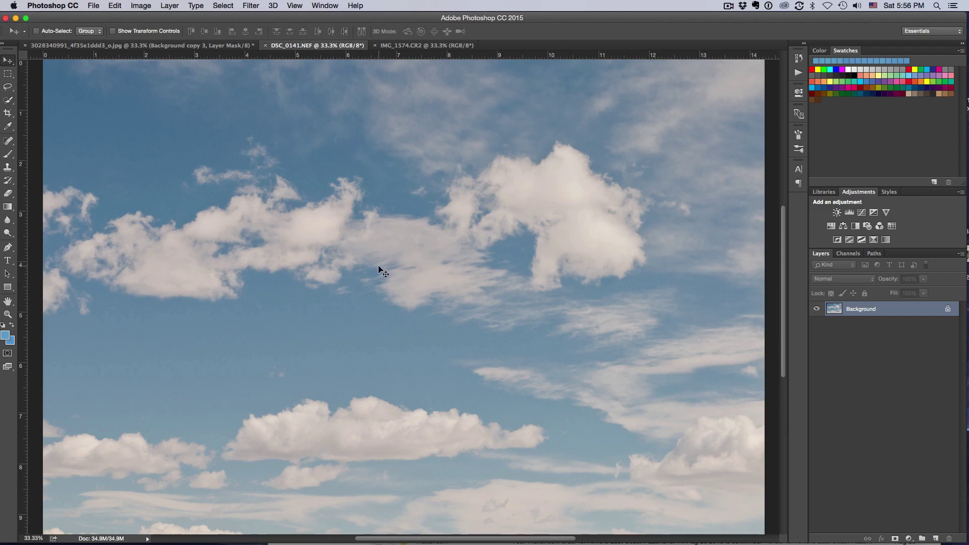
{"action": "left_click_drag", "start_coordinate": [378, 269], "coordinate": [325, 225]}
{"action": "left_click_drag", "start_coordinate": [383, 274], "coordinate": [384, 275]}
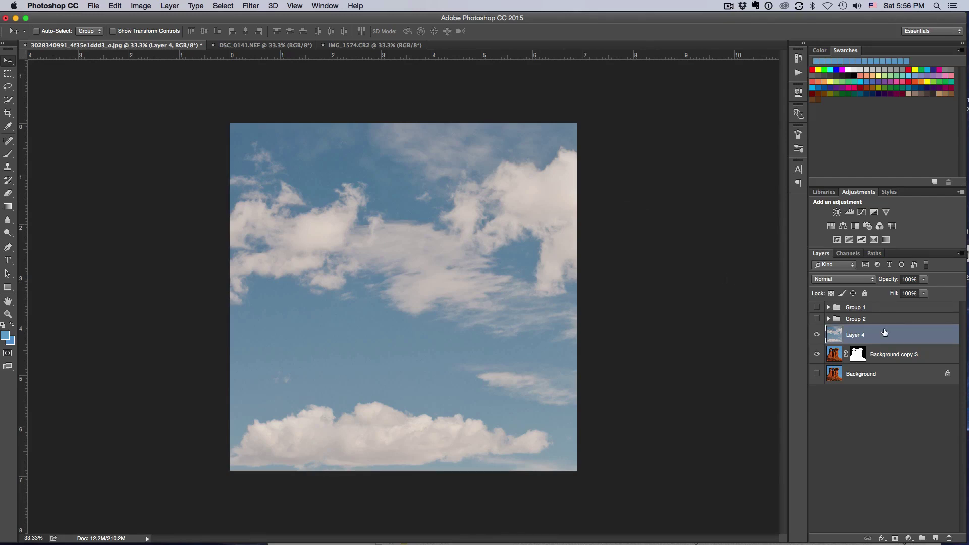
Free-transform Layer 4 to about 50% by 65% and fit it across the top of the canvas.
{"action": "key", "text": "super"}
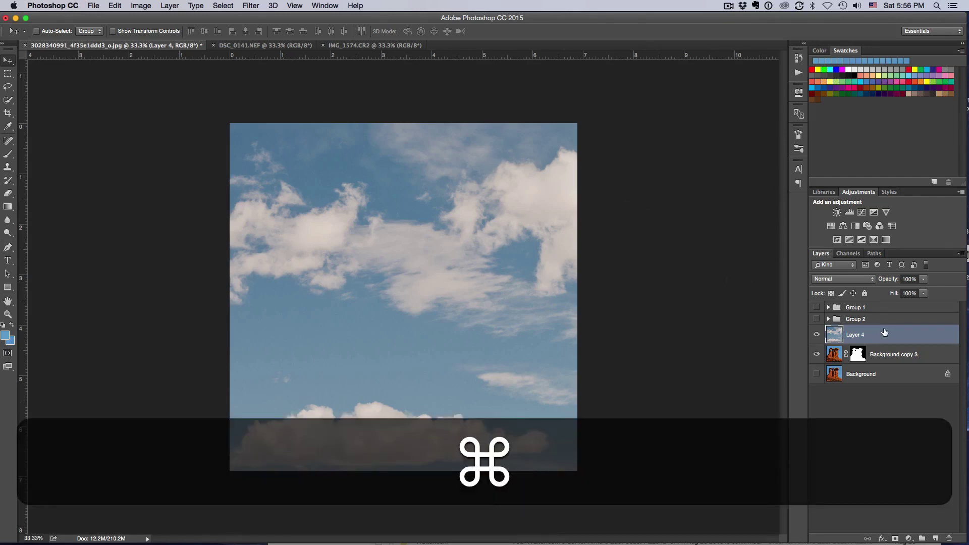
{"action": "key", "text": "super+t"}
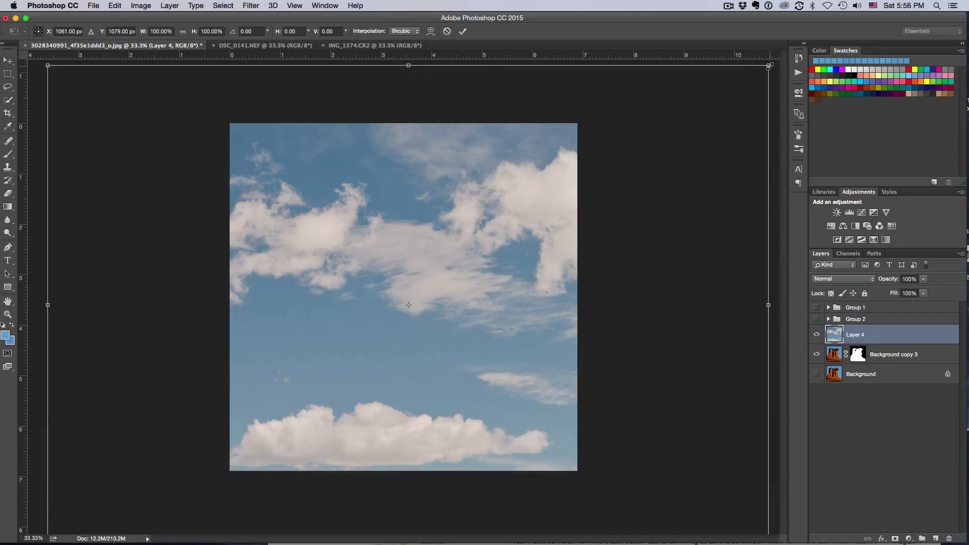
{"action": "left_click_drag", "start_coordinate": [769, 66], "coordinate": [597, 122]}
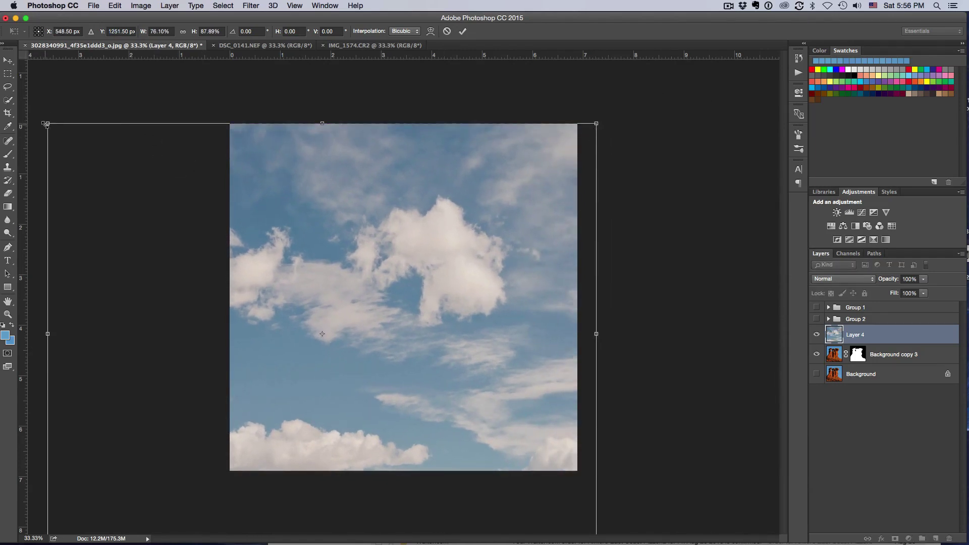
{"action": "left_click_drag", "start_coordinate": [43, 124], "coordinate": [268, 251]}
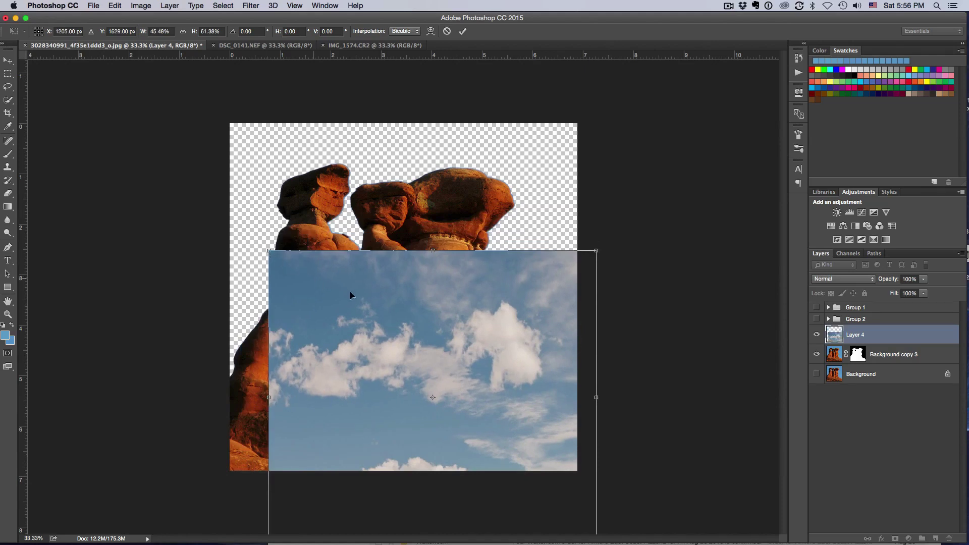
{"action": "left_click_drag", "start_coordinate": [379, 296], "coordinate": [341, 171]}
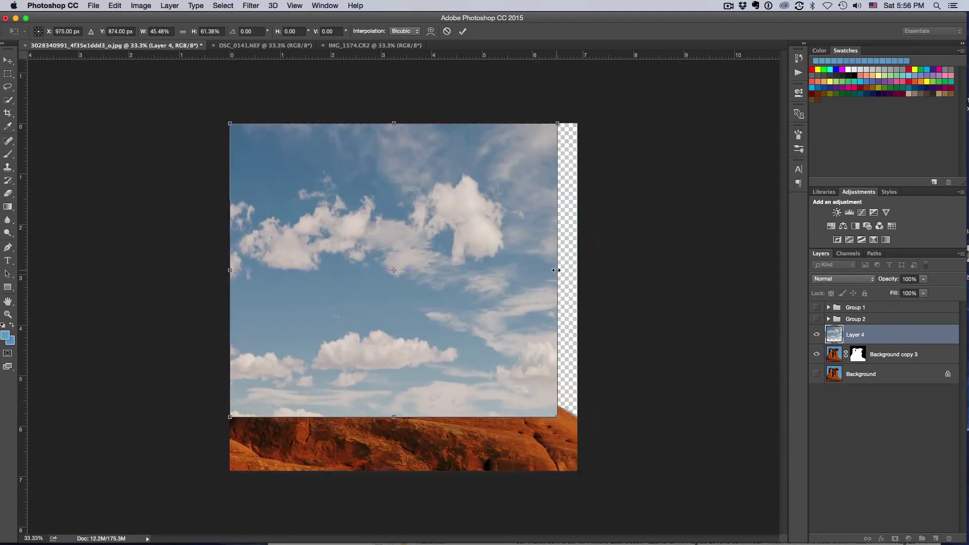
{"action": "left_click_drag", "start_coordinate": [555, 270], "coordinate": [577, 270]}
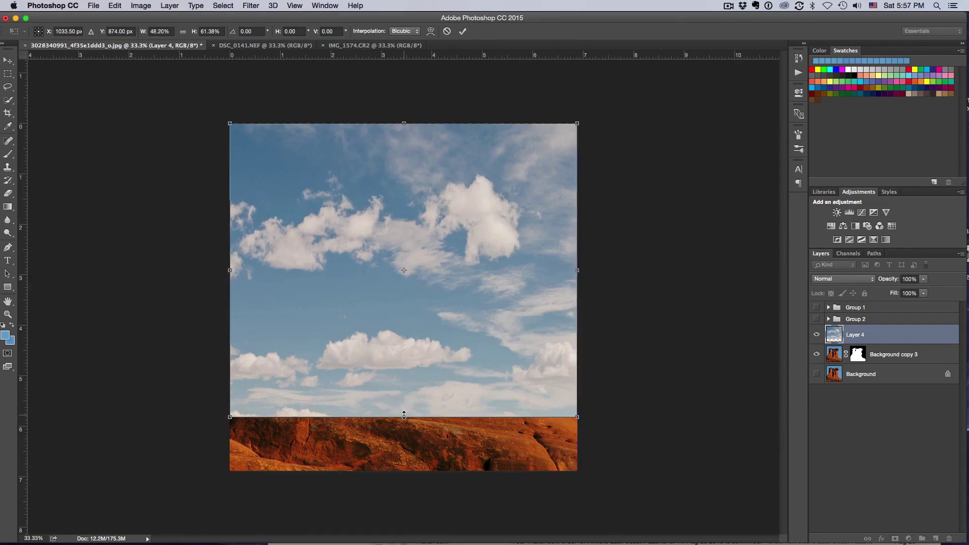
{"action": "left_click_drag", "start_coordinate": [404, 417], "coordinate": [404, 422]}
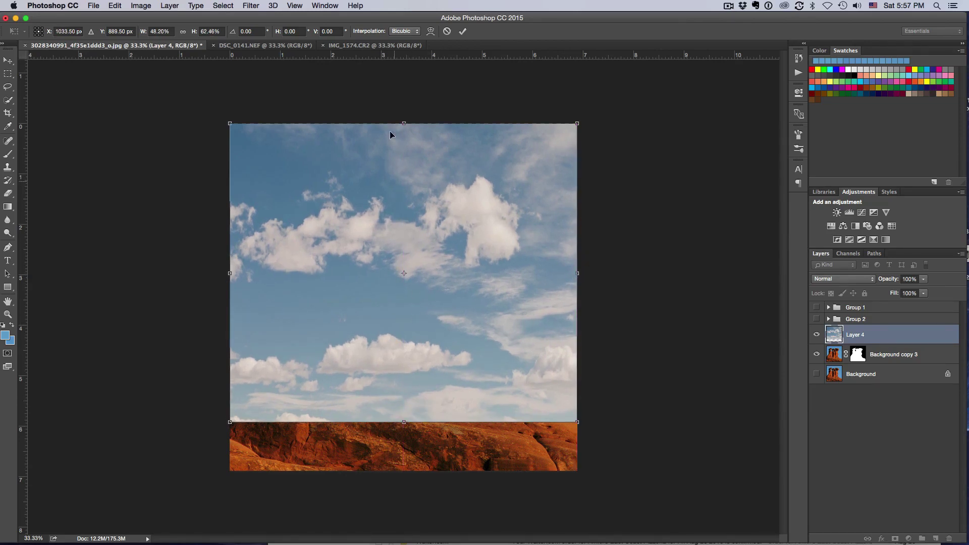
{"action": "left_click_drag", "start_coordinate": [403, 122], "coordinate": [404, 112]}
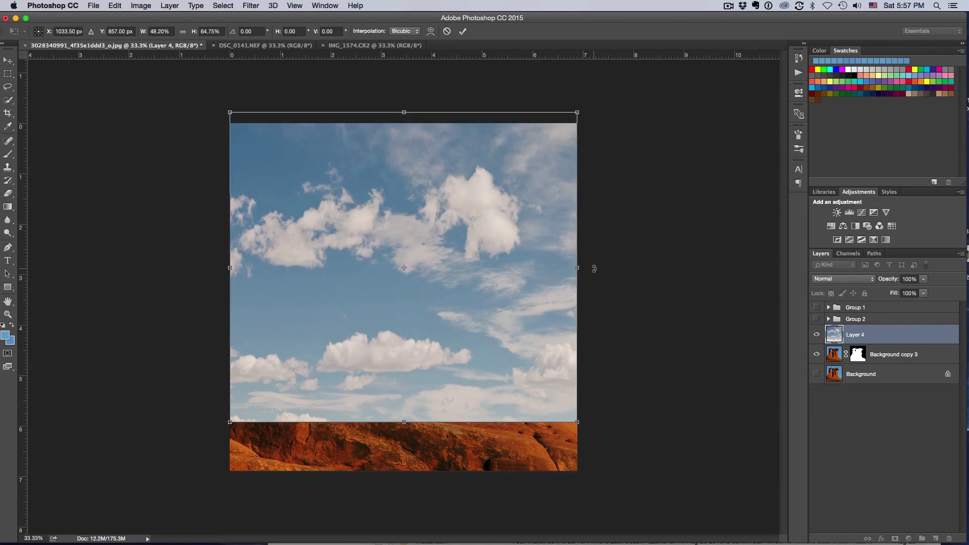
{"action": "left_click_drag", "start_coordinate": [578, 268], "coordinate": [595, 271]}
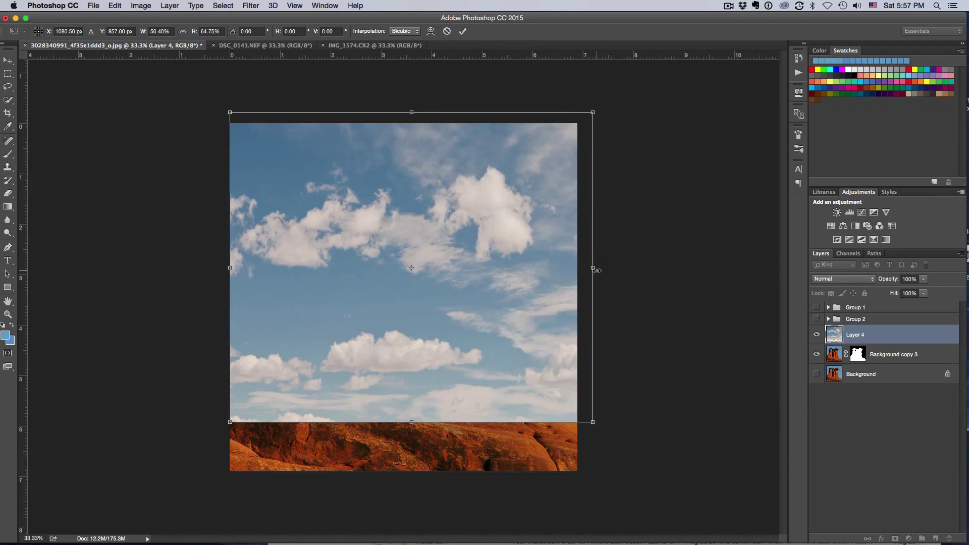
{"action": "left_click_drag", "start_coordinate": [462, 263], "coordinate": [463, 253]}
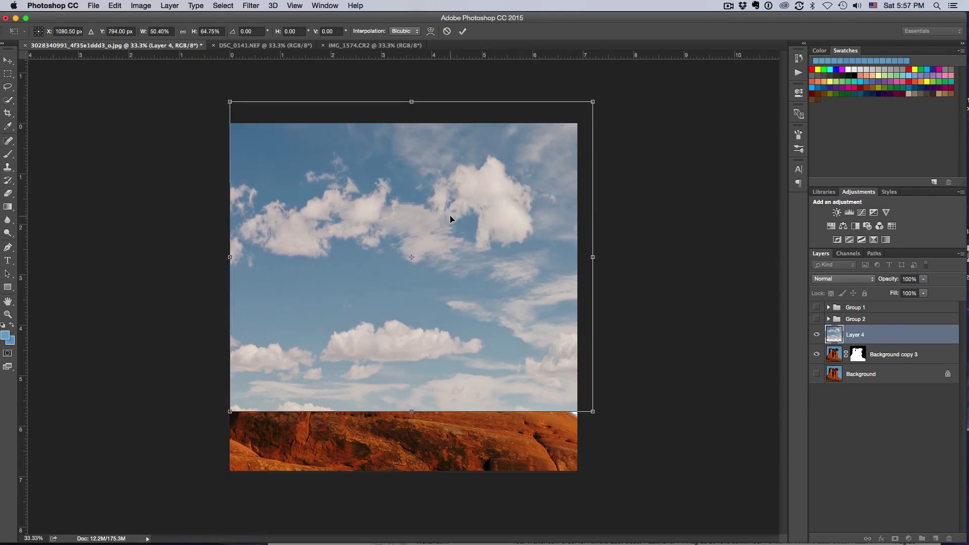
{"action": "key", "text": "Return"}
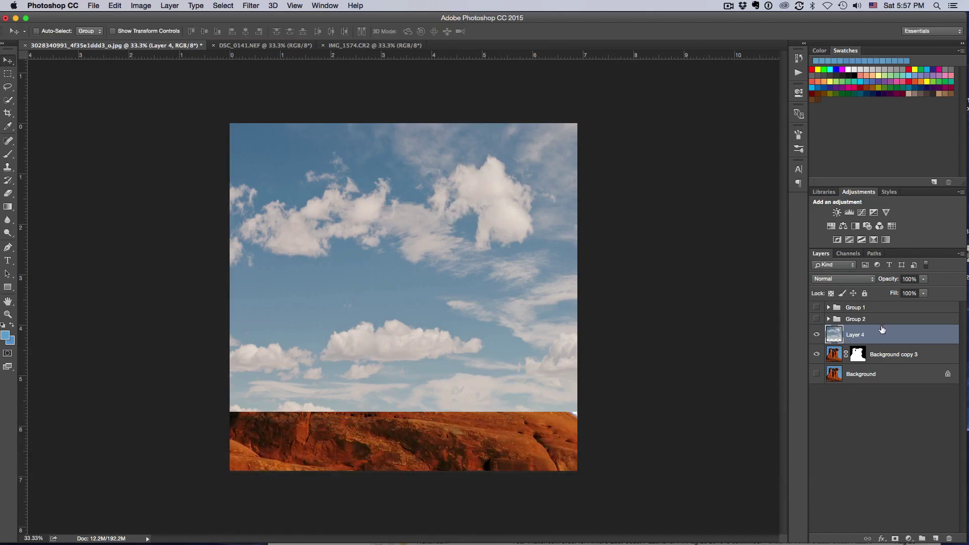
Move Layer 4 below Background copy 3, then scale and widen it to fill the sky.
{"action": "left_click_drag", "start_coordinate": [883, 331], "coordinate": [882, 364]}
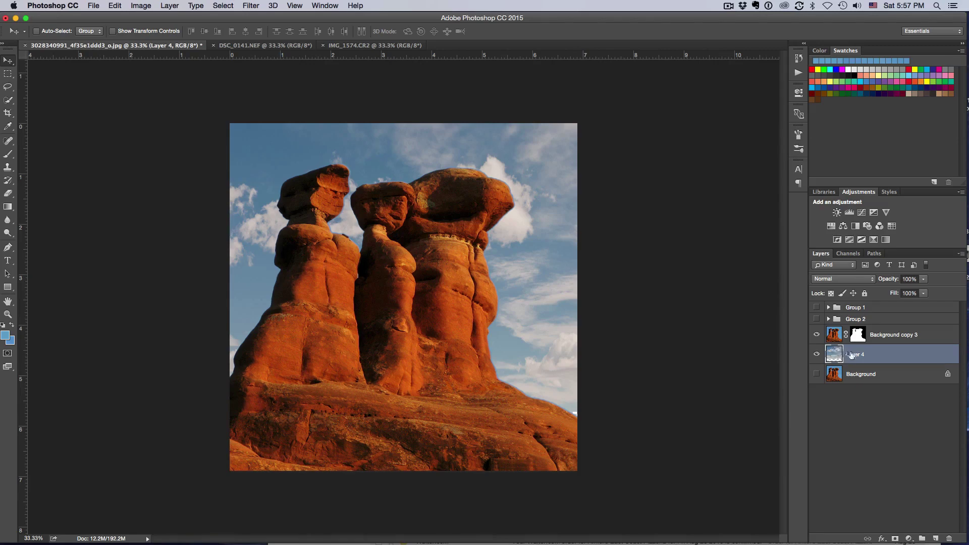
{"action": "mouse_move", "coordinate": [515, 275]}
{"action": "left_mouse_down"}
{"action": "mouse_move", "coordinate": [523, 238]}
{"action": "mouse_move", "coordinate": [496, 241]}
{"action": "mouse_move", "coordinate": [502, 280]}
{"action": "mouse_move", "coordinate": [504, 233]}
{"action": "mouse_move", "coordinate": [507, 261]}
{"action": "left_mouse_up"}
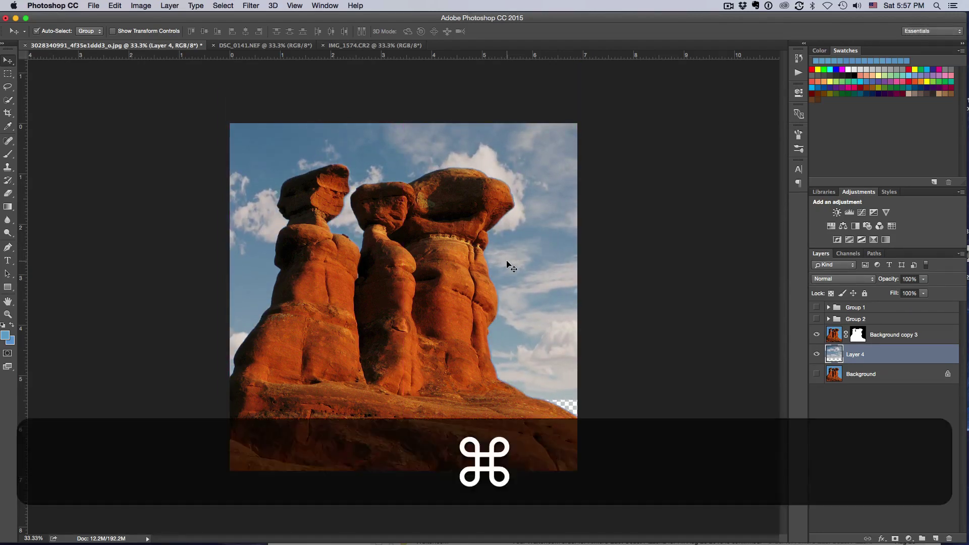
{"action": "key", "text": "super+t"}
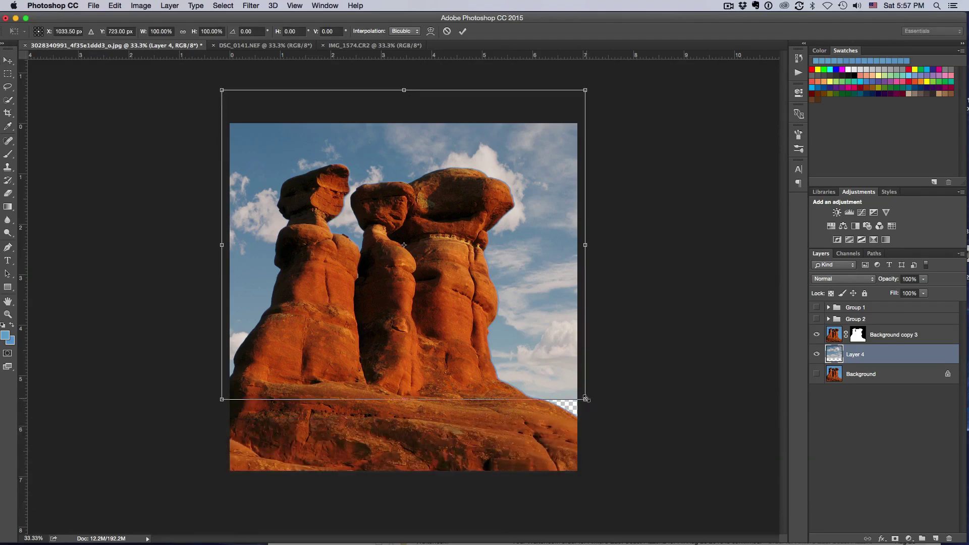
{"action": "left_click_drag", "start_coordinate": [587, 400], "coordinate": [658, 468]}
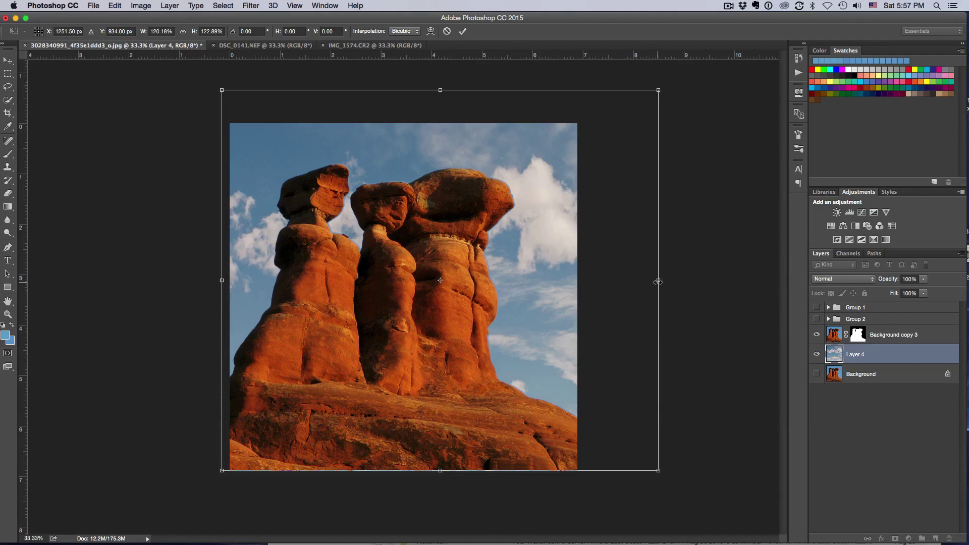
{"action": "left_click_drag", "start_coordinate": [659, 281], "coordinate": [718, 281]}
{"action": "key", "text": "Return"}
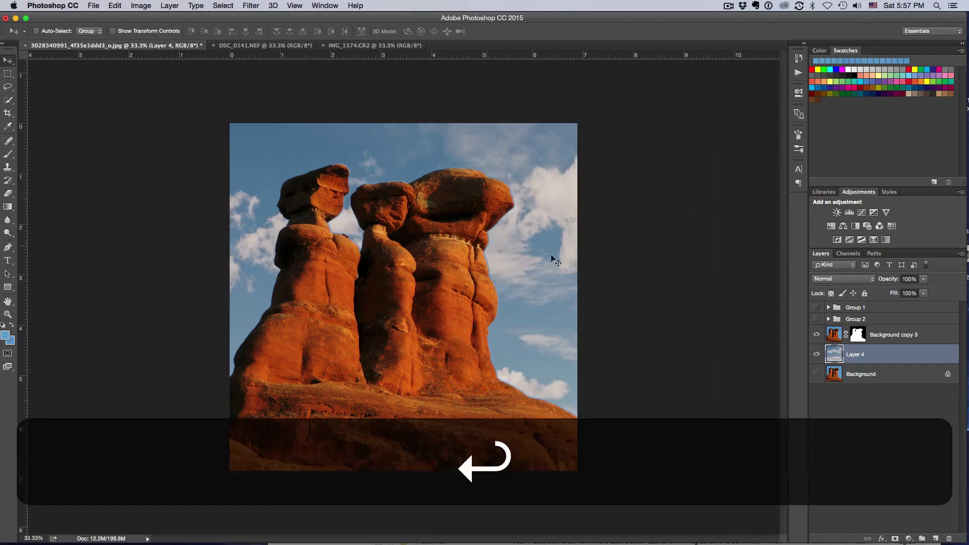
{"action": "left_click_drag", "start_coordinate": [533, 241], "coordinate": [446, 196]}
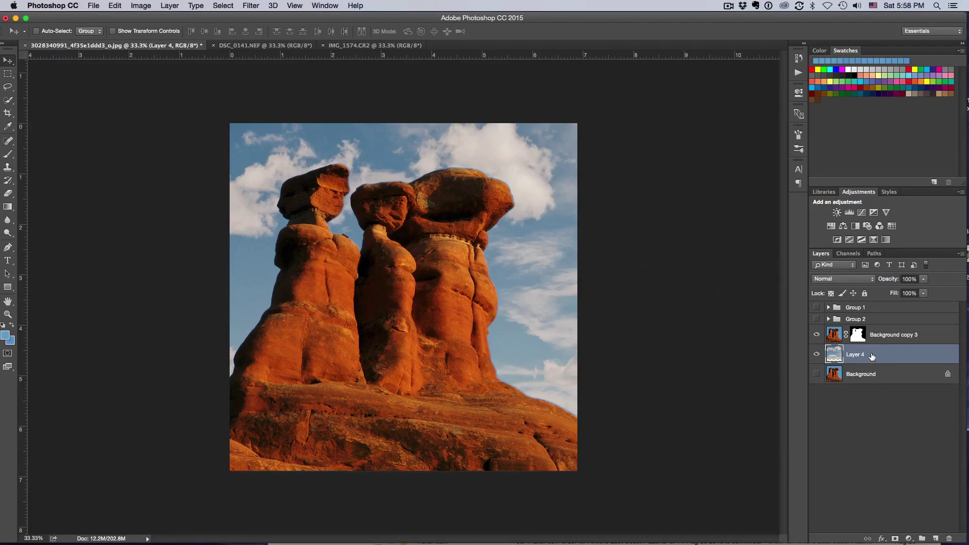
Add a Curves adjustment layer above the cloudy sky layer.
{"action": "left_click", "coordinate": [862, 213]}
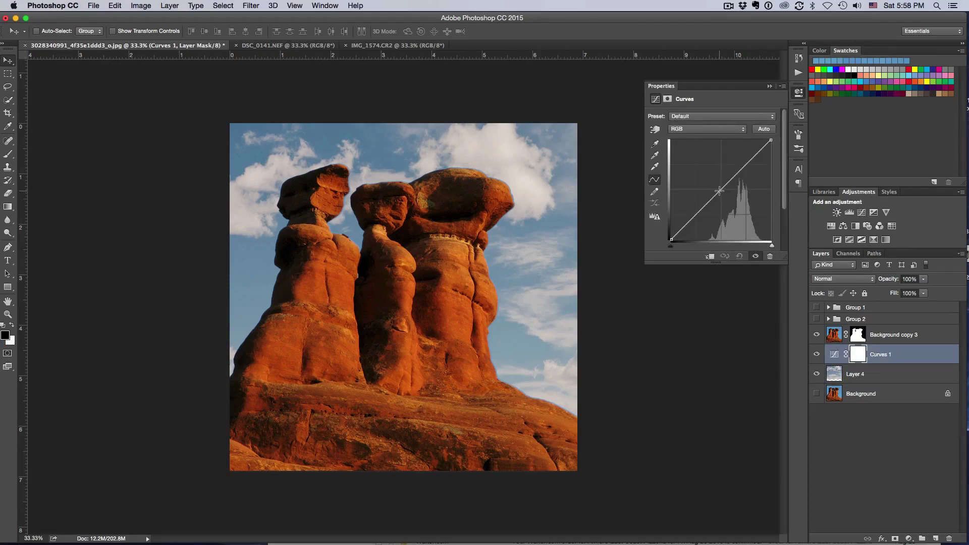
Shape the Curves 1 curve into an S-curve to boost the sky's contrast.
{"action": "left_click", "coordinate": [745, 165]}
{"action": "left_click_drag", "start_coordinate": [696, 214], "coordinate": [699, 217]}
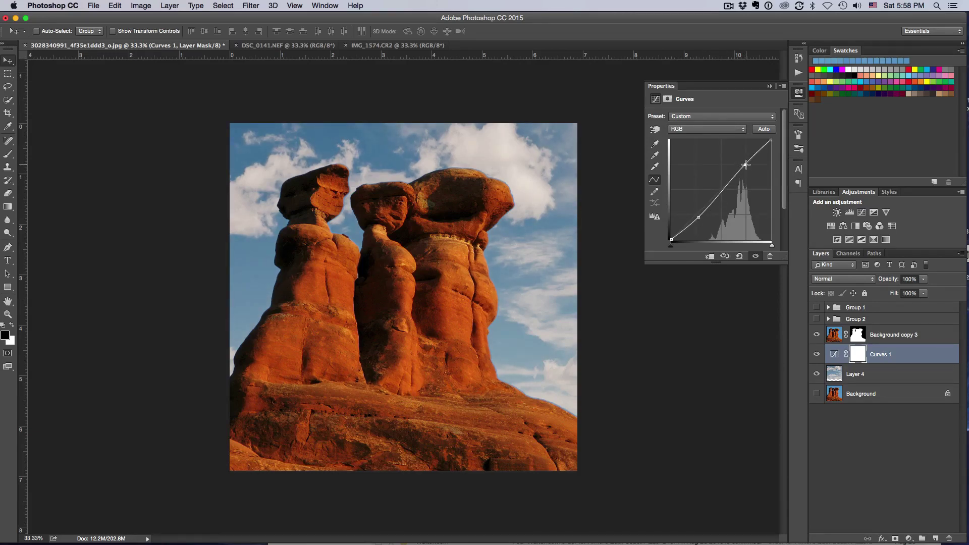
{"action": "left_click_drag", "start_coordinate": [745, 165], "coordinate": [742, 163]}
{"action": "left_click_drag", "start_coordinate": [700, 217], "coordinate": [700, 218]}
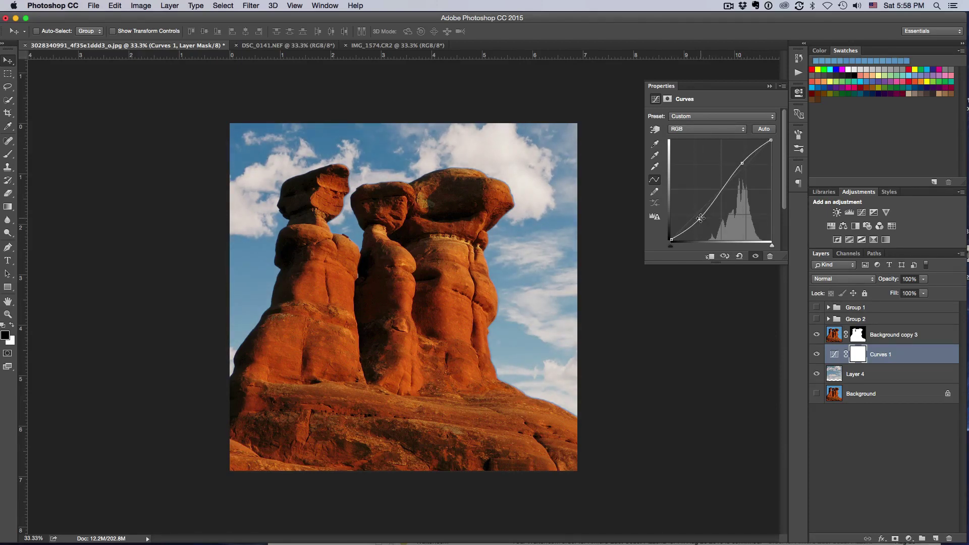
Toggle Curves 1 off and on to compare the effect, then collapse its Properties panel.
{"action": "left_click", "coordinate": [888, 359]}
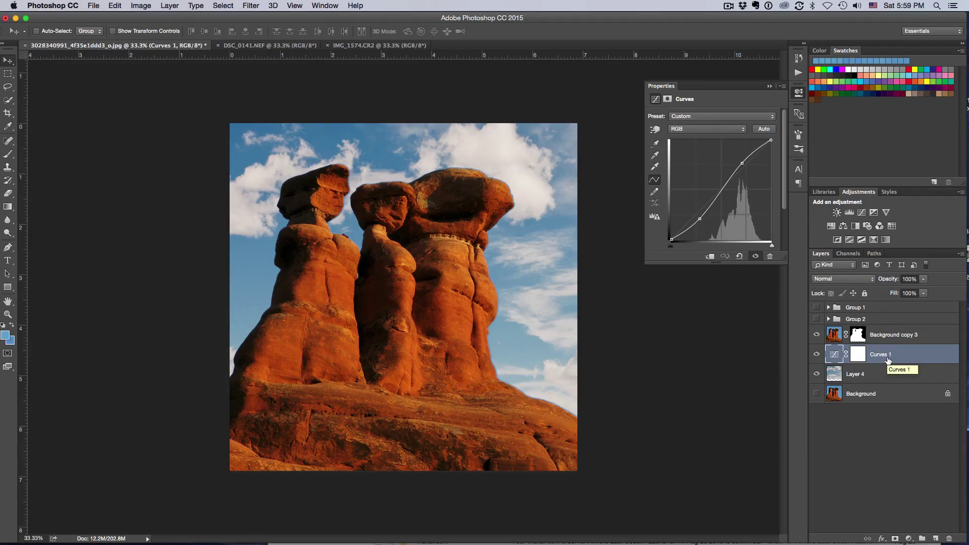
{"action": "left_click", "coordinate": [818, 356]}
{"action": "left_click", "coordinate": [817, 355]}
{"action": "left_click", "coordinate": [769, 87]}
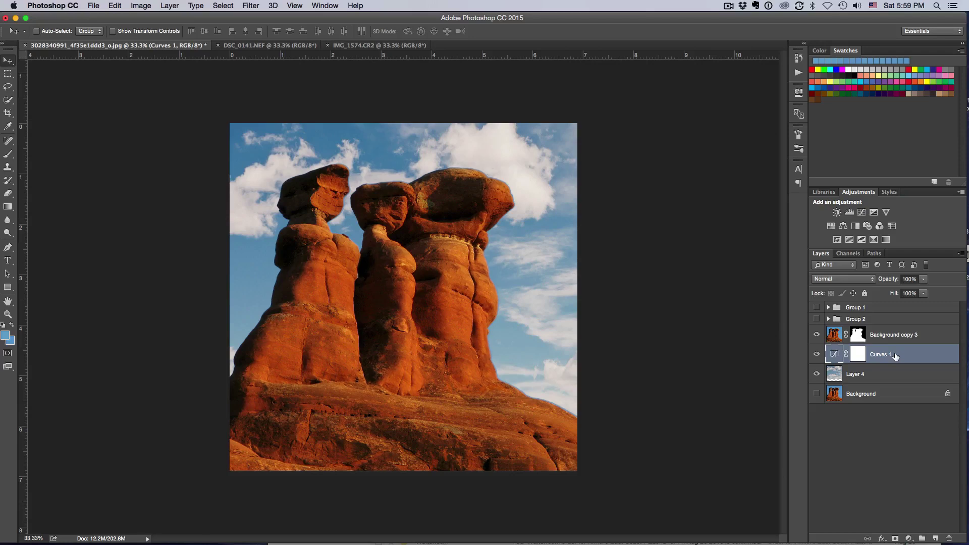
Hide Curves 1 and Layer 4, then bring the IMG_1574.CR2 sky into the arches document.
{"action": "left_click", "coordinate": [816, 355]}
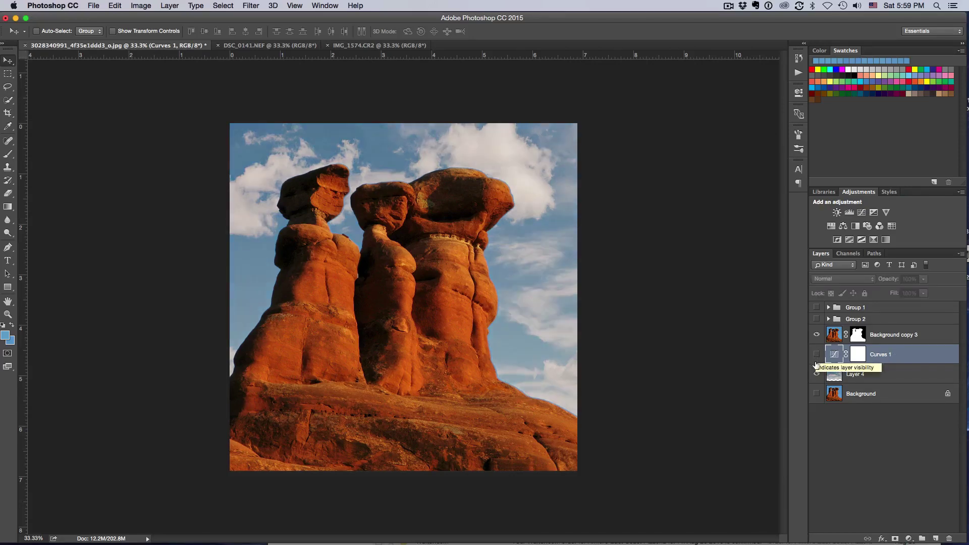
{"action": "left_click", "coordinate": [818, 374]}
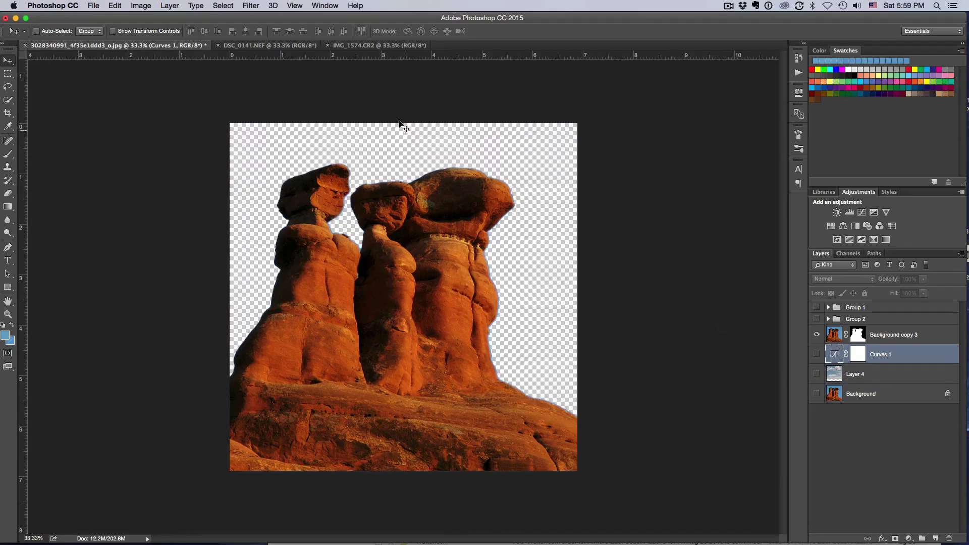
{"action": "left_click", "coordinate": [369, 46]}
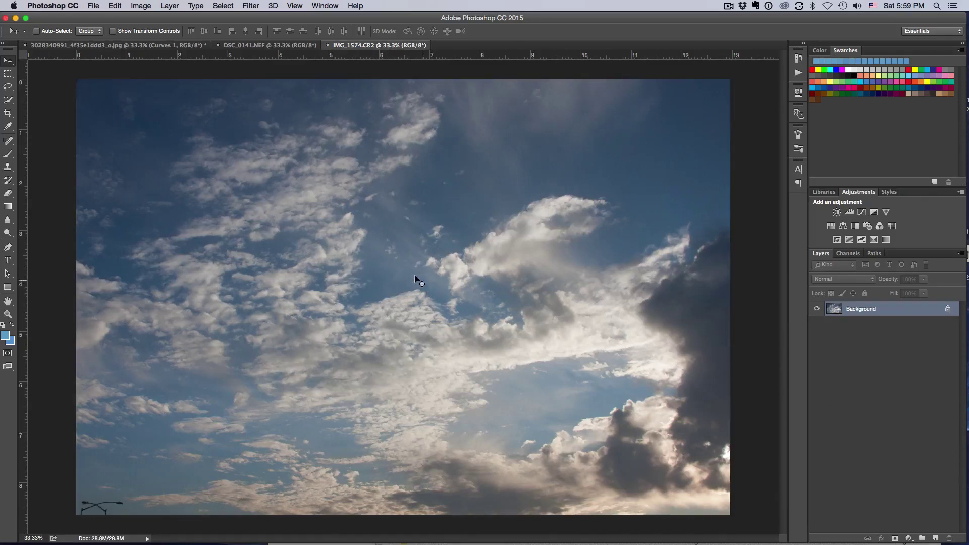
{"action": "mouse_move", "coordinate": [414, 275]}
{"action": "left_mouse_down"}
{"action": "mouse_move", "coordinate": [119, 75]}
{"action": "mouse_move", "coordinate": [111, 46]}
{"action": "mouse_move", "coordinate": [349, 223]}
{"action": "mouse_move", "coordinate": [412, 290]}
{"action": "left_mouse_up"}
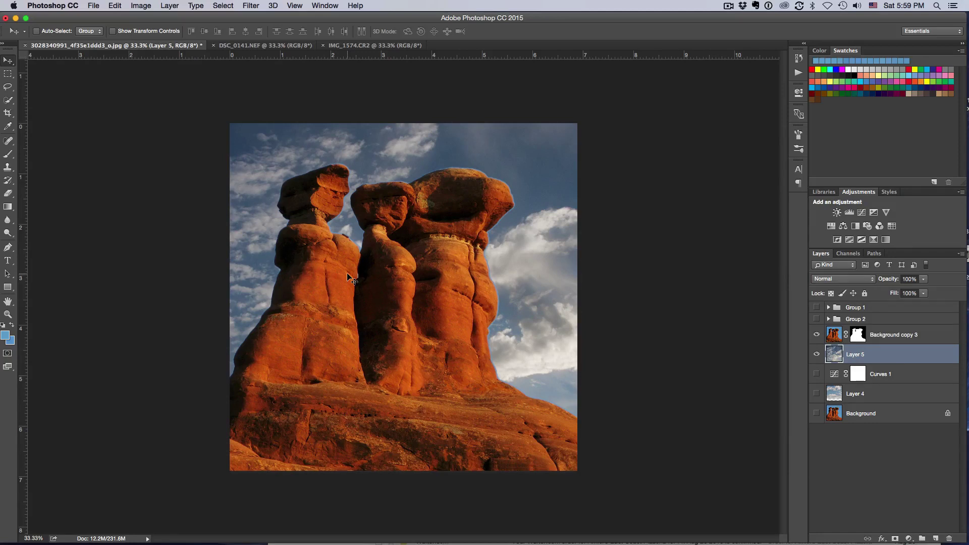
Move Layer 5's sky right and slightly up behind the rocks, then turn Background's visibility on.
{"action": "left_click_drag", "start_coordinate": [348, 276], "coordinate": [439, 272]}
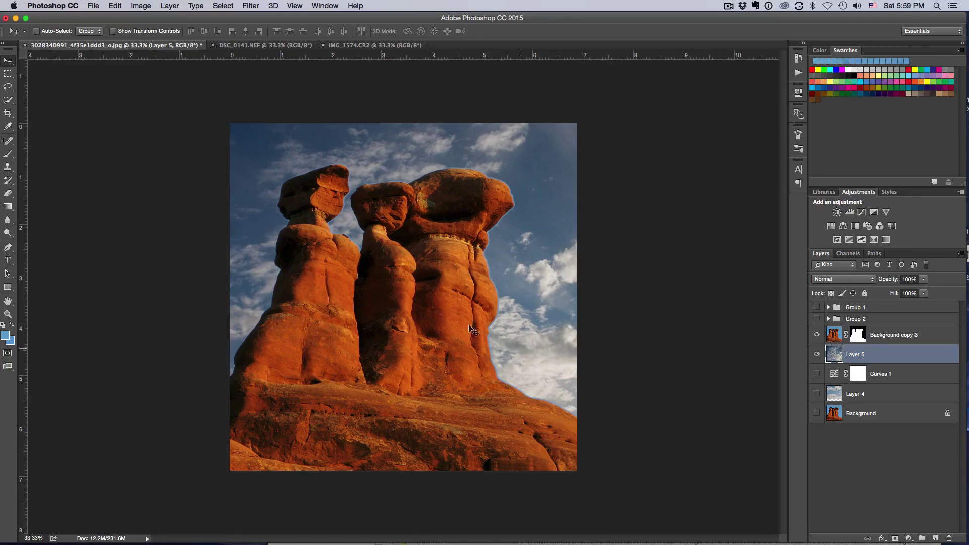
{"action": "left_click_drag", "start_coordinate": [505, 254], "coordinate": [513, 254]}
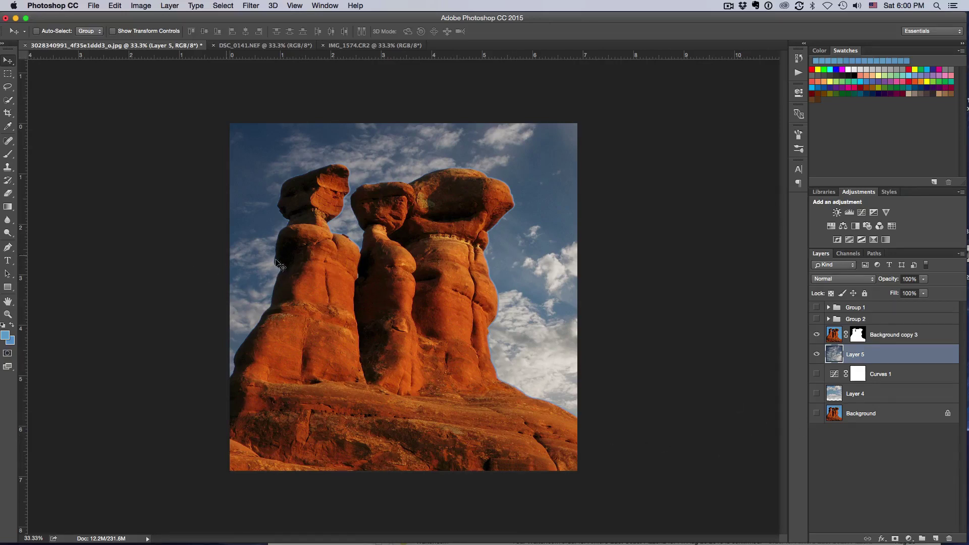
{"action": "left_click", "coordinate": [817, 413], "text": "super"}
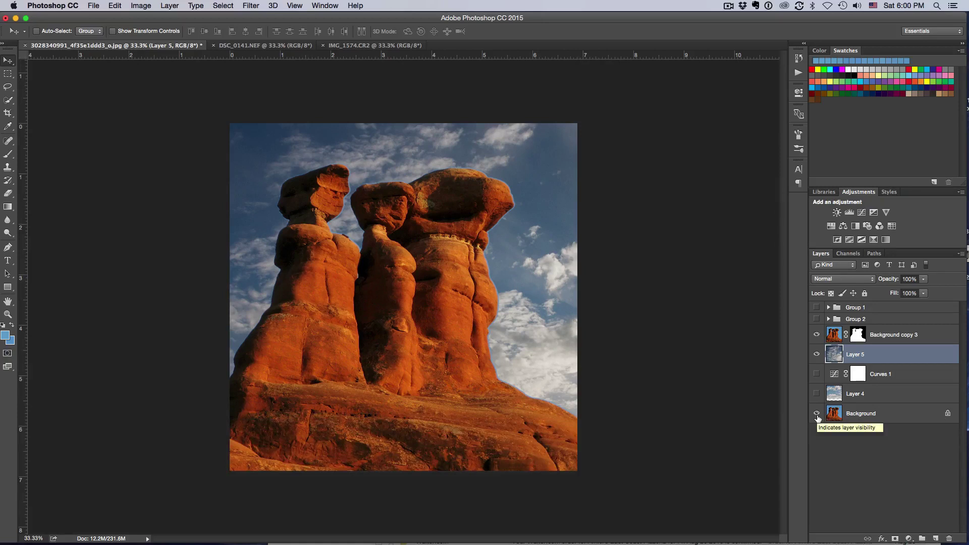
{"action": "left_click", "coordinate": [817, 415], "text": "alt"}
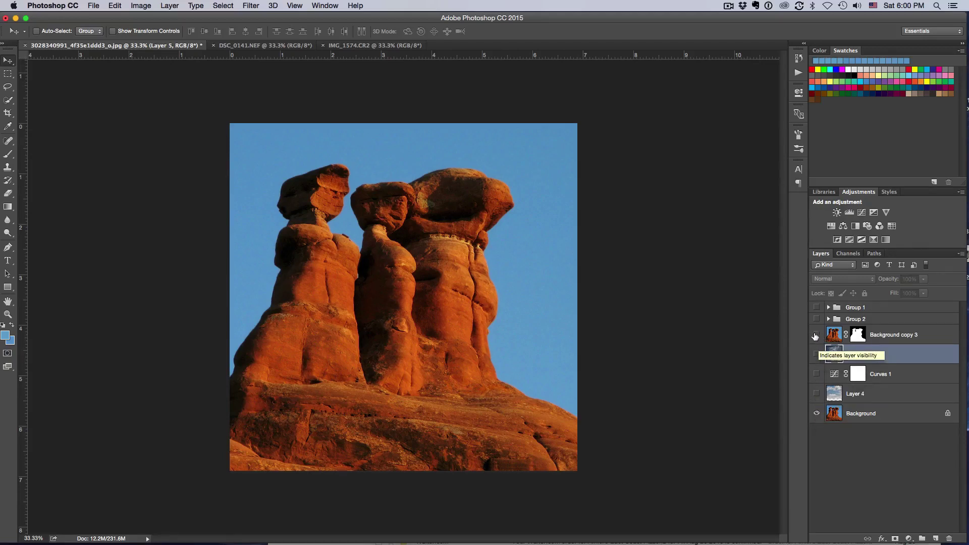
{"action": "key", "text": "alt"}
{"action": "left_click", "coordinate": [817, 335], "text": "alt"}
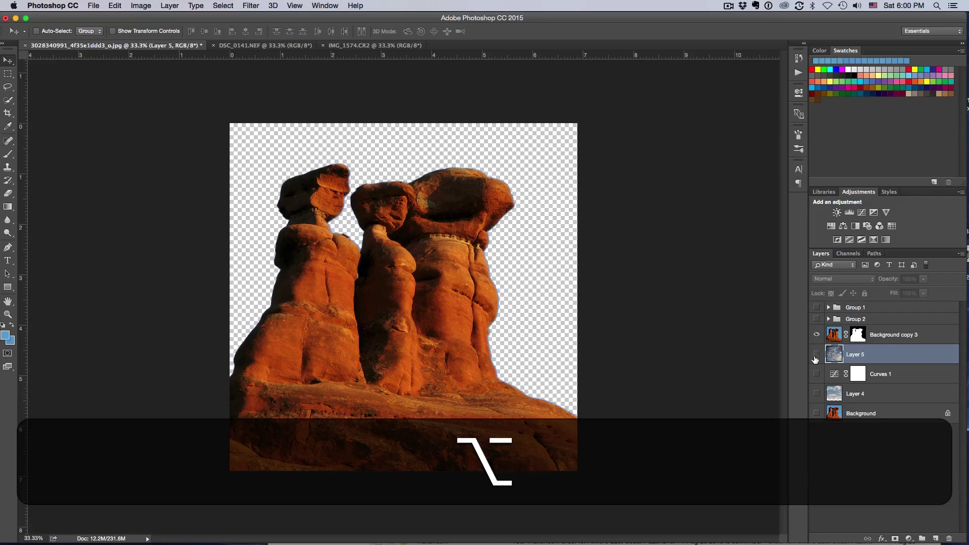
{"action": "left_click", "coordinate": [817, 355]}
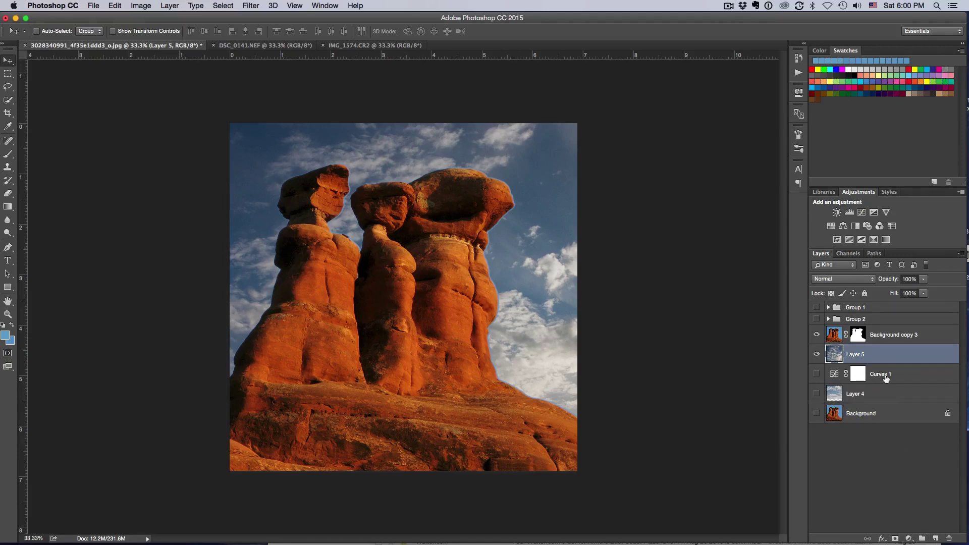
Group Background copy 3 and Layer 5 together into Group 3.
{"action": "left_click", "coordinate": [891, 334]}
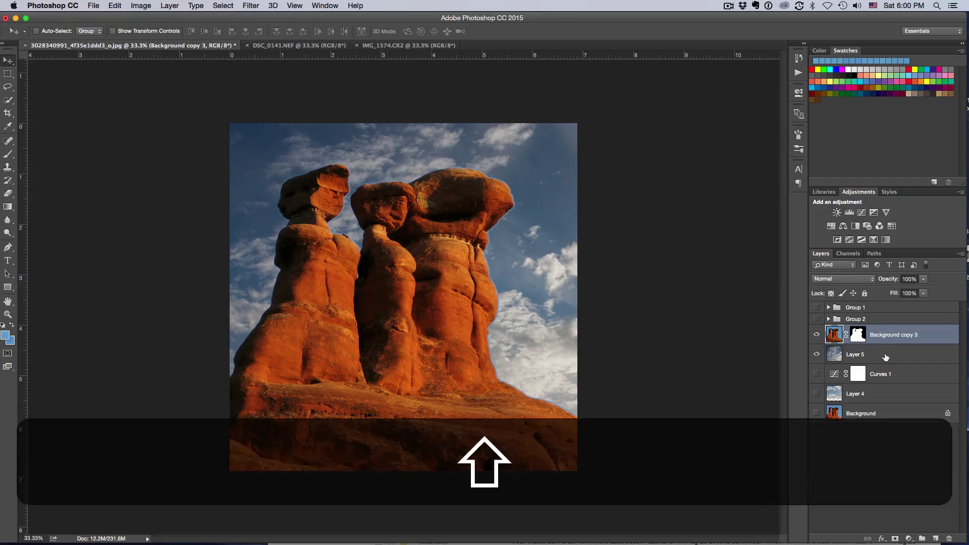
{"action": "left_click", "coordinate": [886, 355], "text": "shift"}
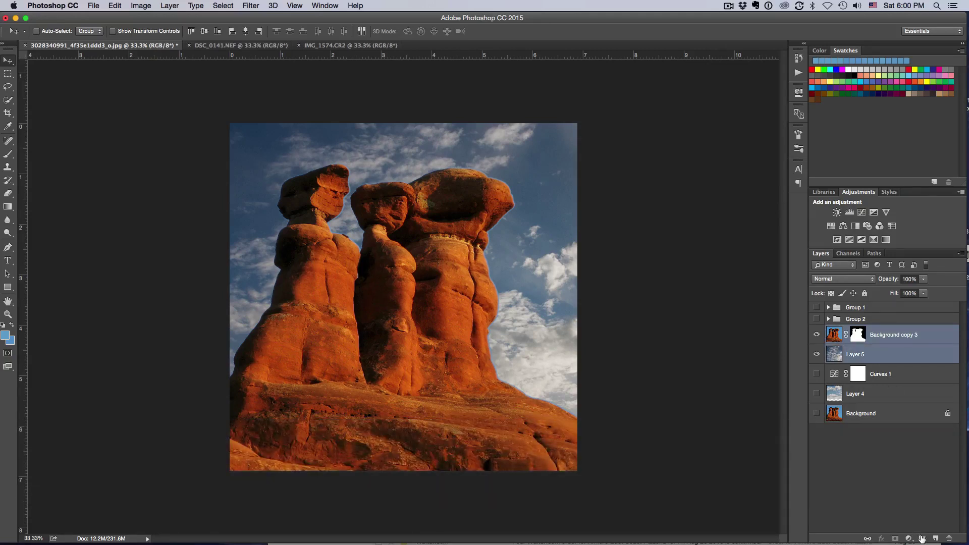
{"action": "left_click", "coordinate": [922, 538]}
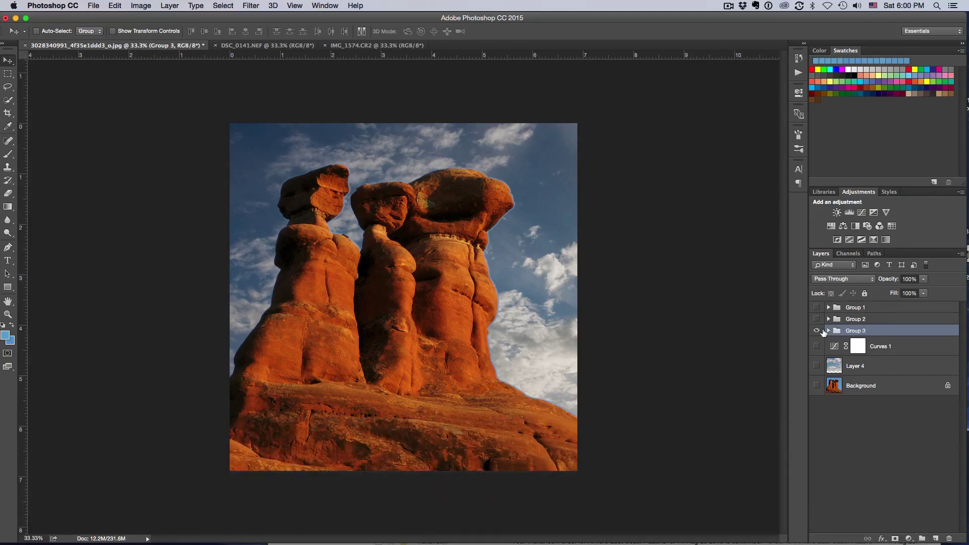
Make Background visible and toggle Group 3 off and on to compare original and new sky.
{"action": "left_click", "coordinate": [817, 386]}
{"action": "left_click", "coordinate": [817, 332]}
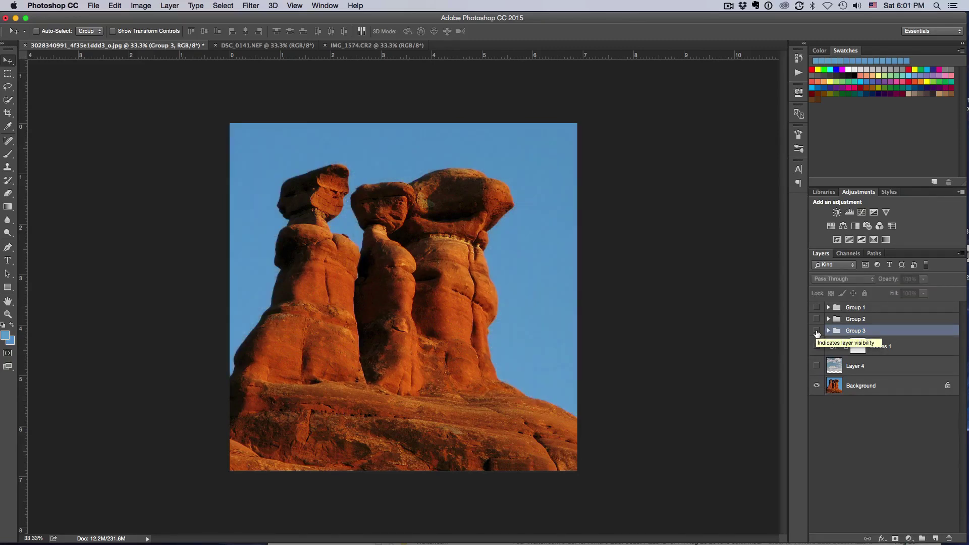
{"action": "left_click", "coordinate": [816, 332]}
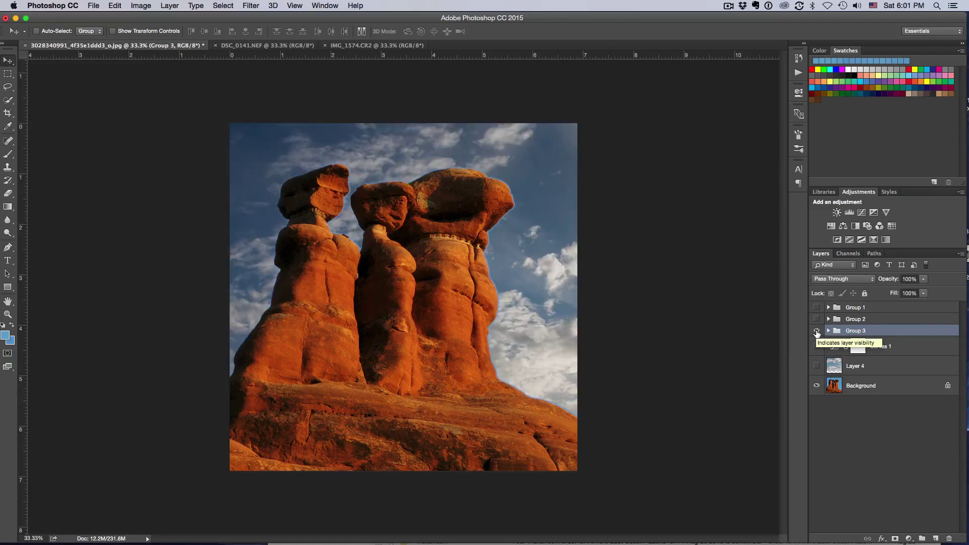